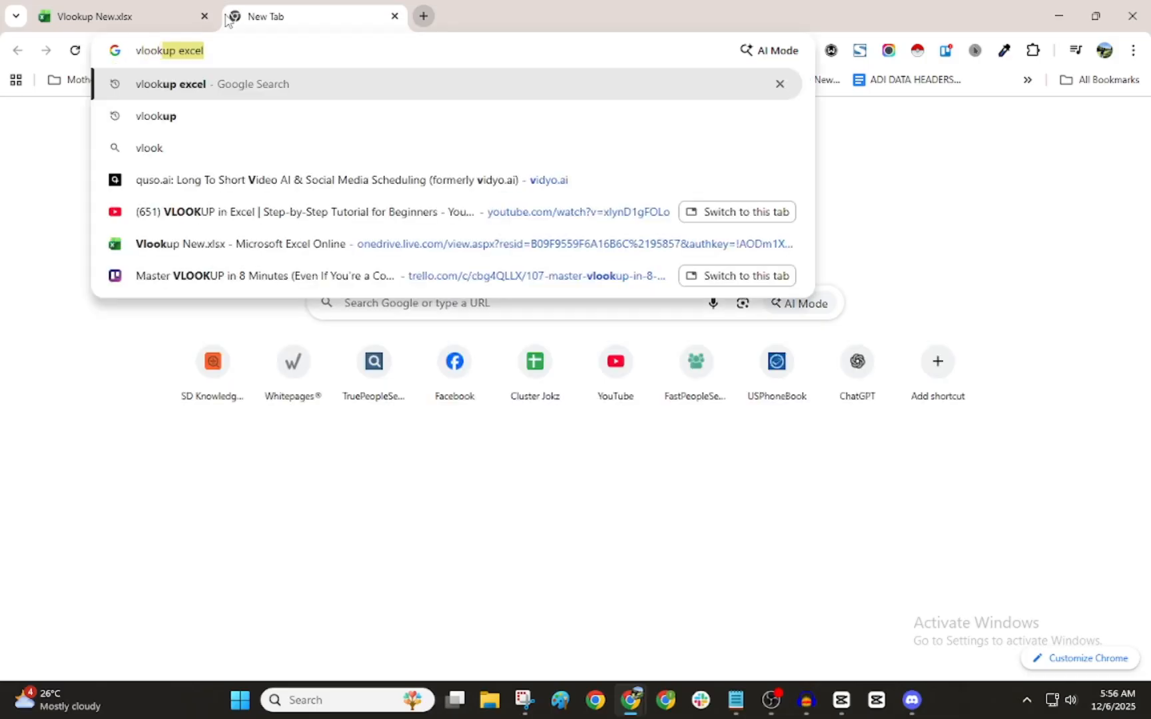
Search Google for vlookup and read the AI Overview's explanation, example and key points, continuing into the search results
key("Down")
key("Return")
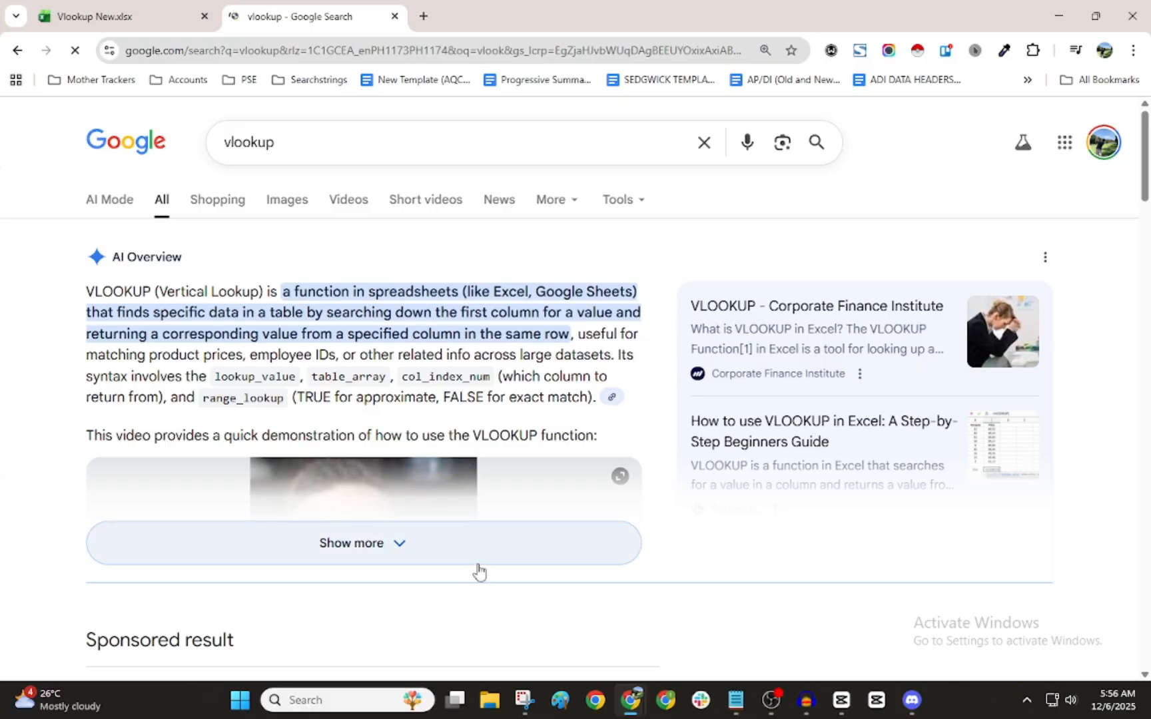
scroll(473, 563, "down", 5)
scroll(509, 390, "up", 8)
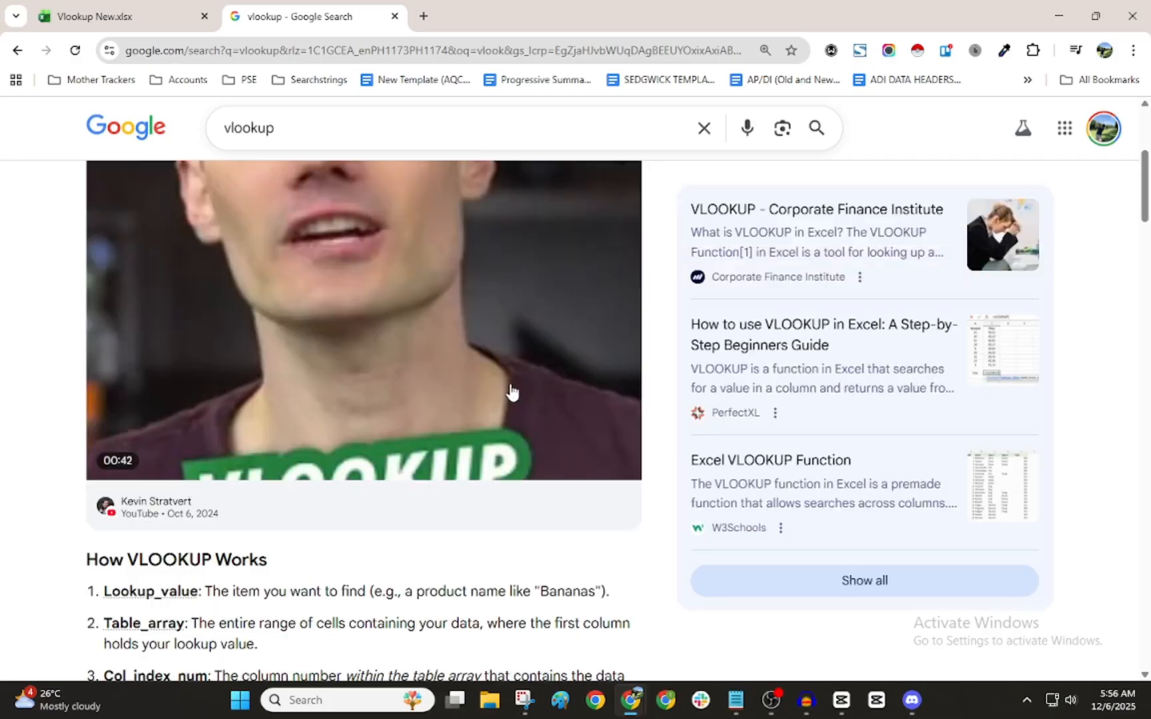
scroll(400, 426, "down", 10)
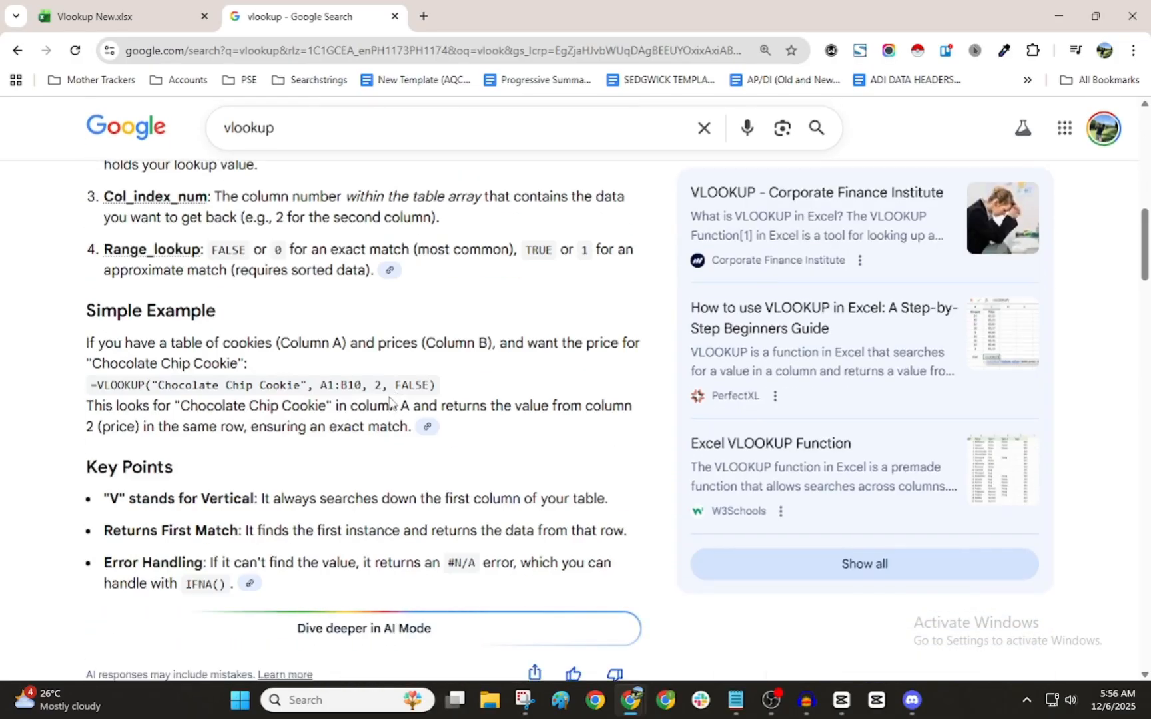
scroll(362, 383, "down", 4)
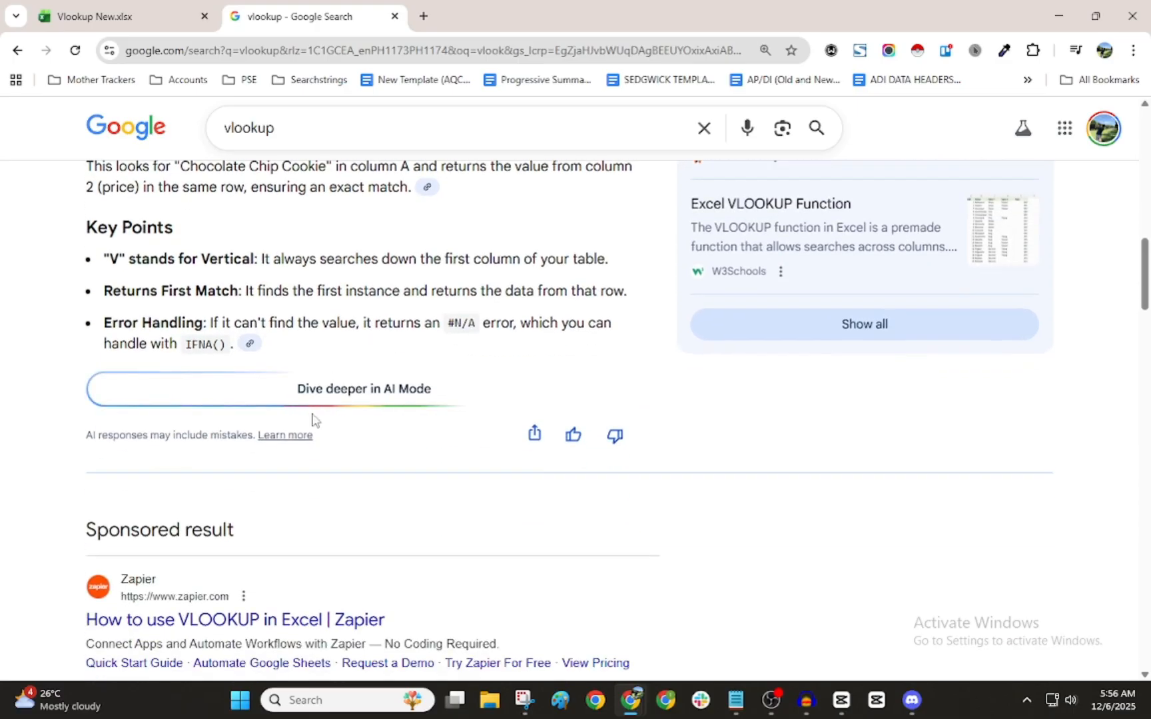
scroll(283, 416, "down", 3)
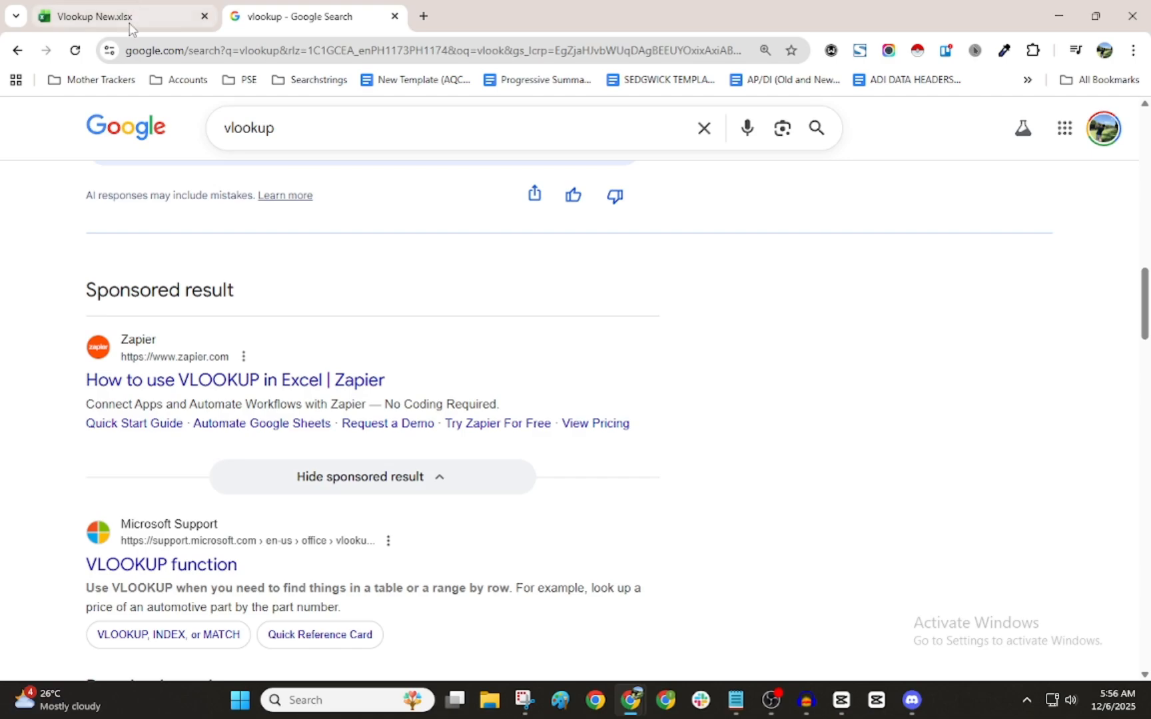
scroll(357, 380, "down", 4)
scroll(357, 380, "down", 2)
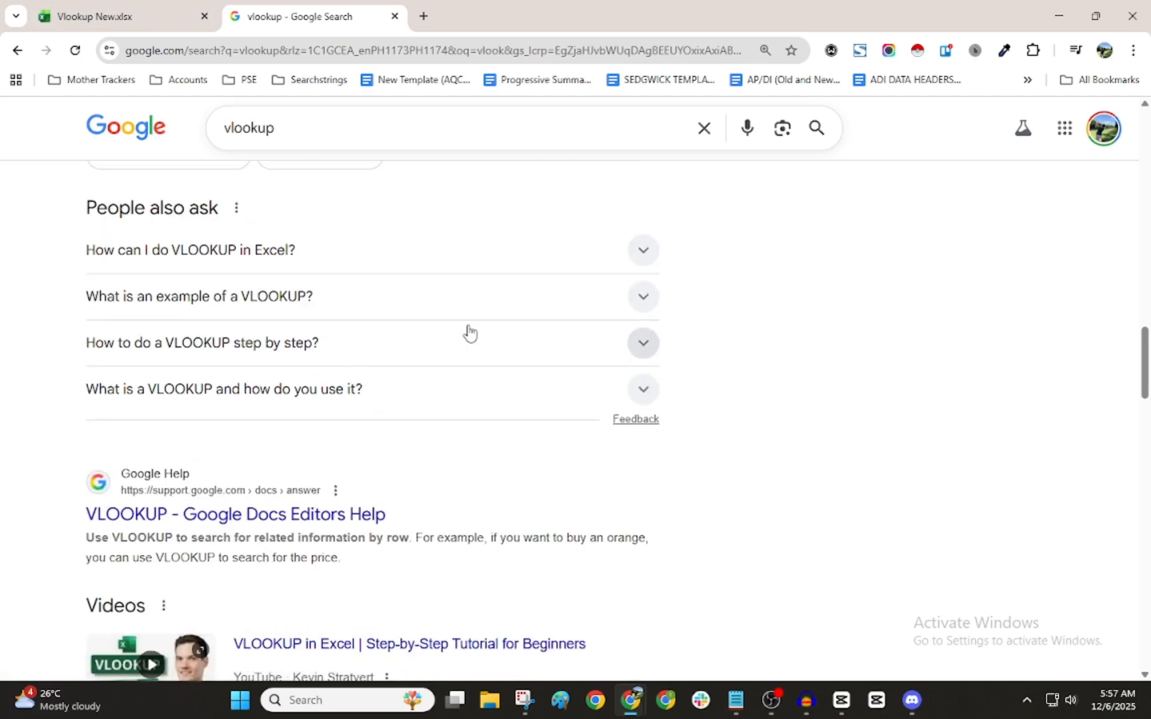
Expand the question "How can I do VLOOKUP in Excel?" and browse the related questions and video results
left_click(212, 260)
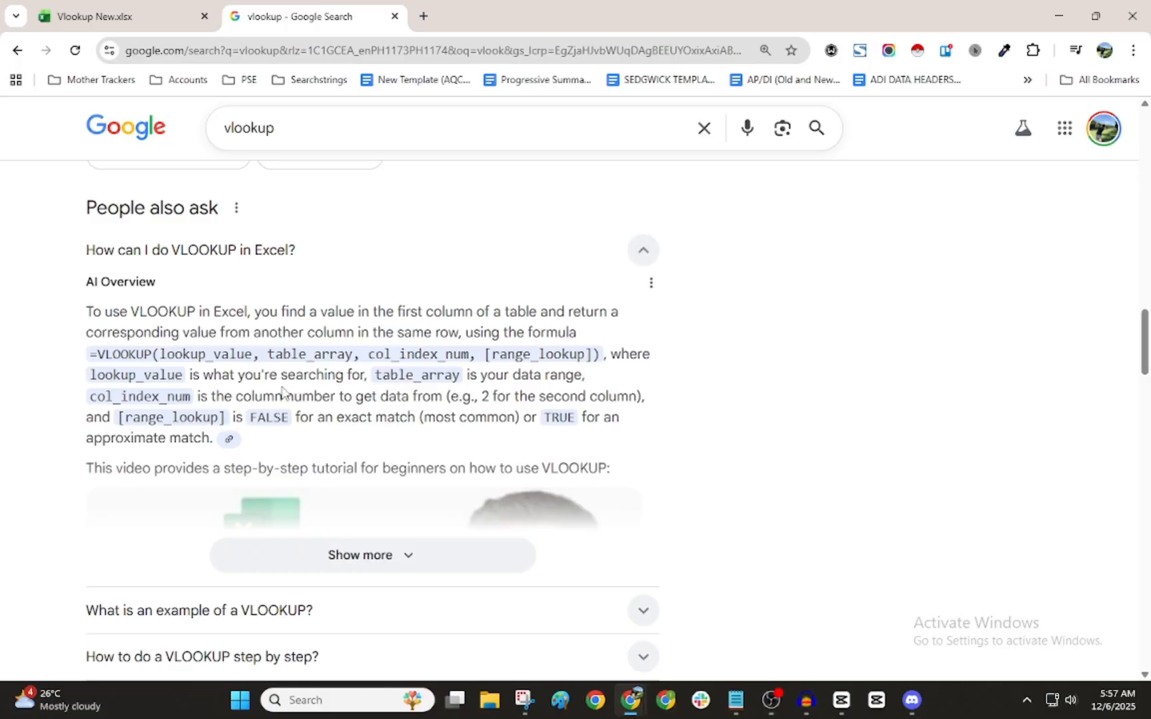
scroll(413, 463, "down", 3)
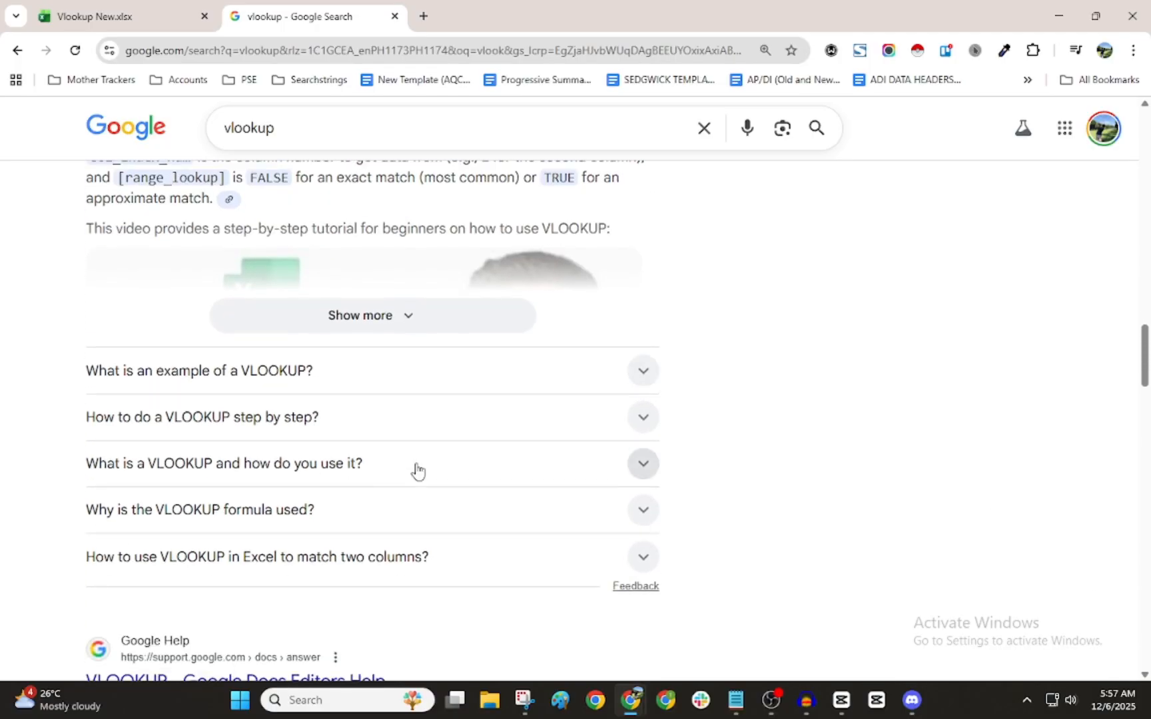
scroll(417, 471, "down", 2)
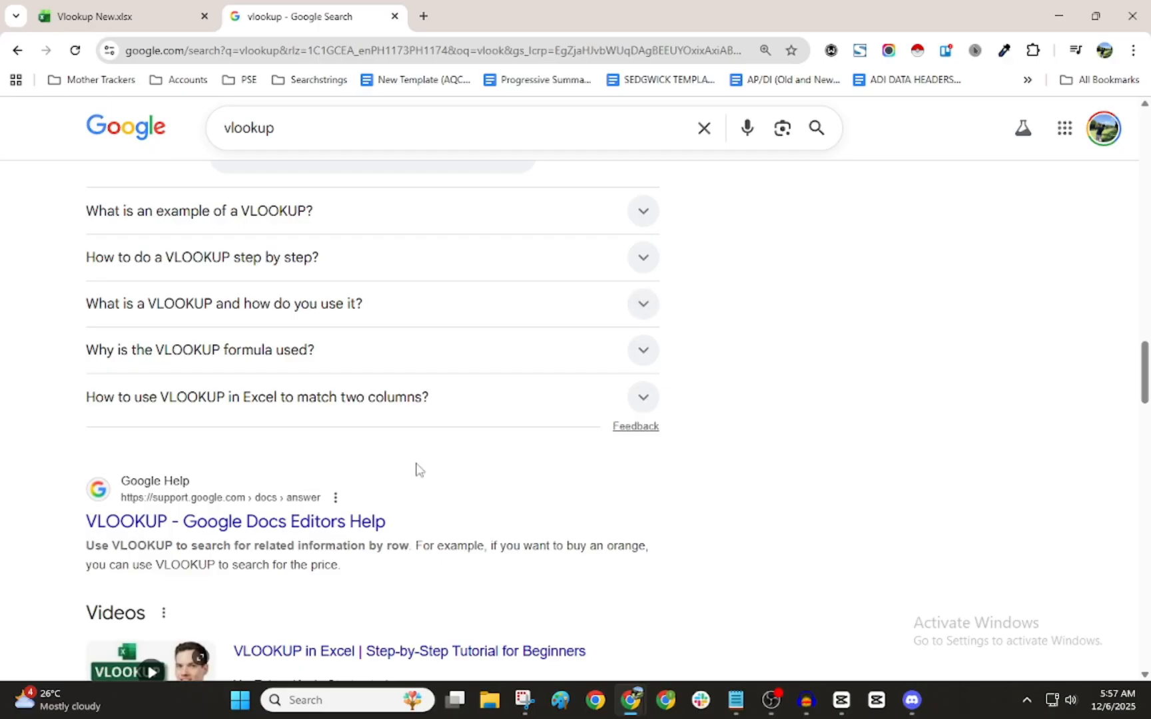
scroll(417, 471, "down", 3)
scroll(417, 471, "down", 4)
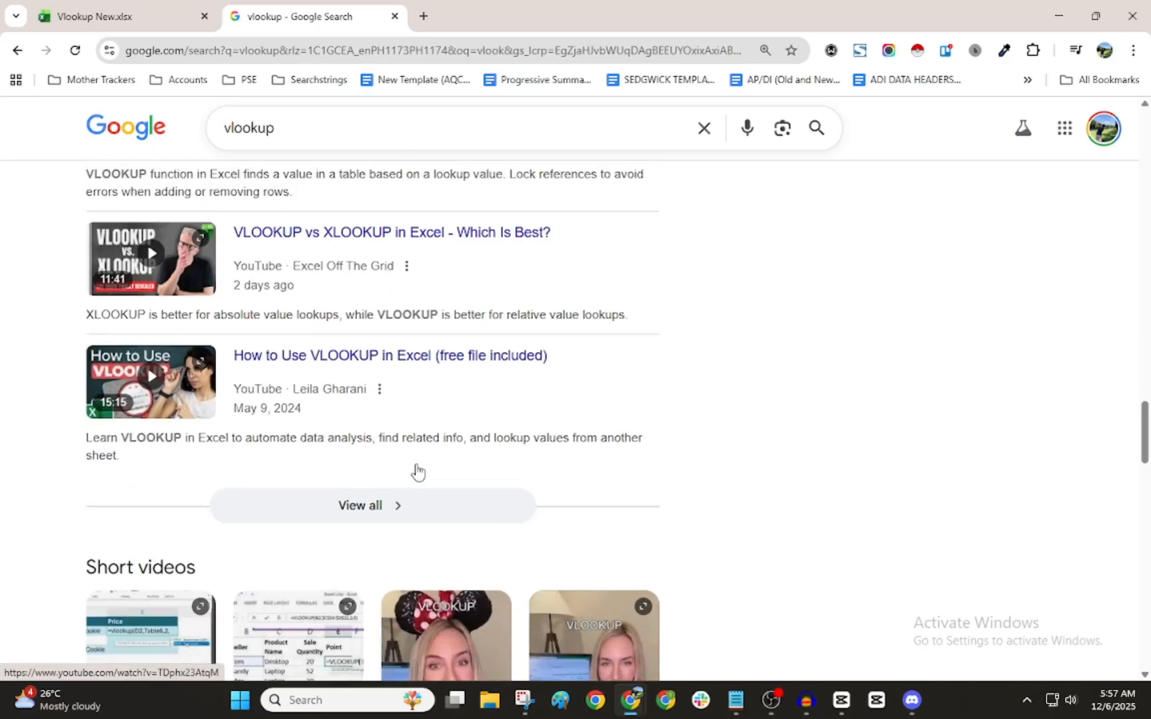
scroll(417, 471, "down", 4)
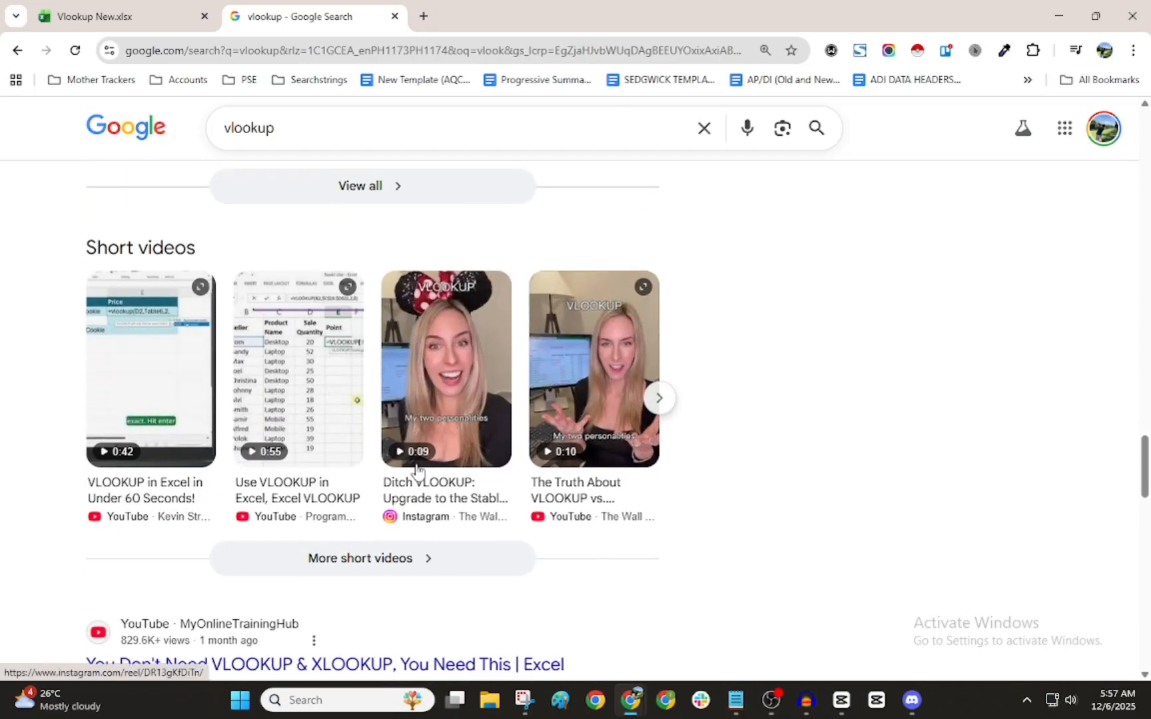
scroll(301, 476, "down", 2)
Switch to the Vlookup New.xlsx workbook in Excel for the web and dismiss the feedback request
left_click(146, 20)
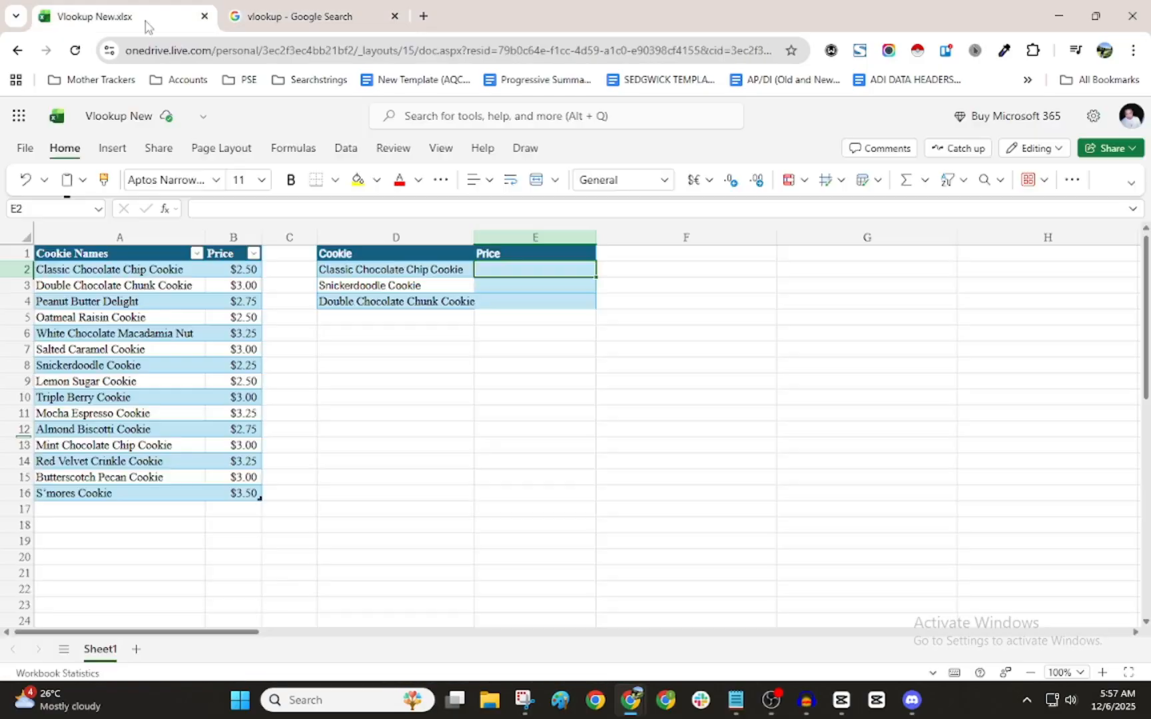
left_click(423, 412)
left_click(490, 371)
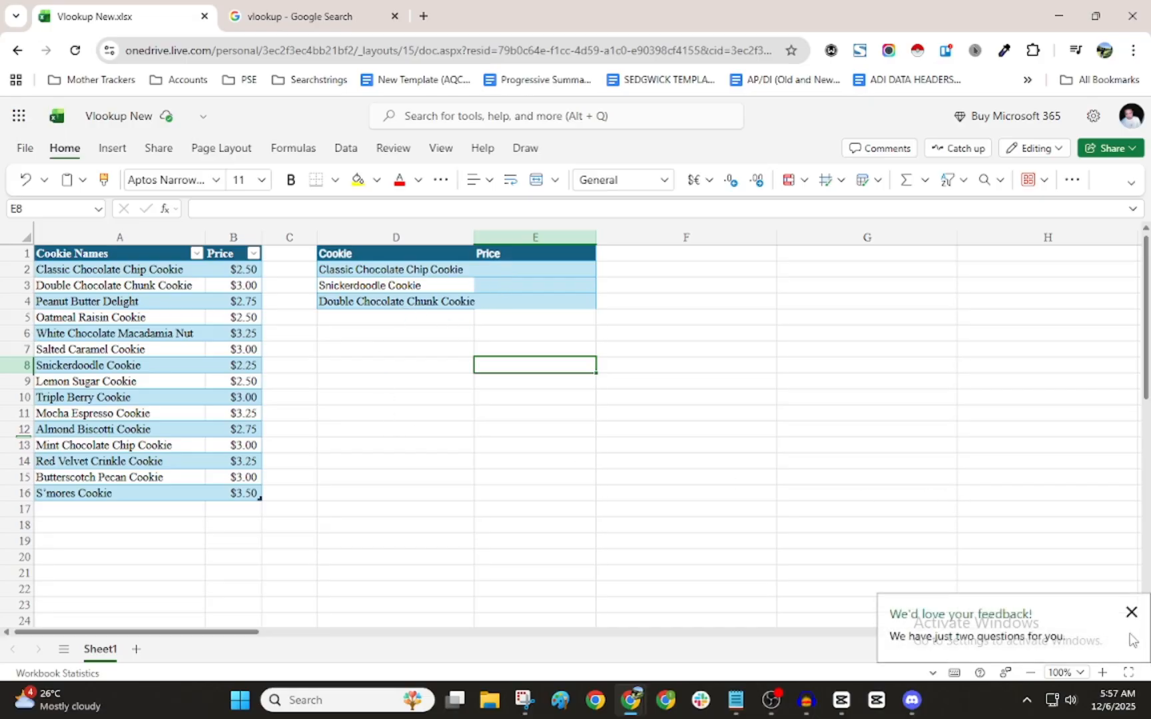
left_click(1132, 612)
left_click(381, 368)
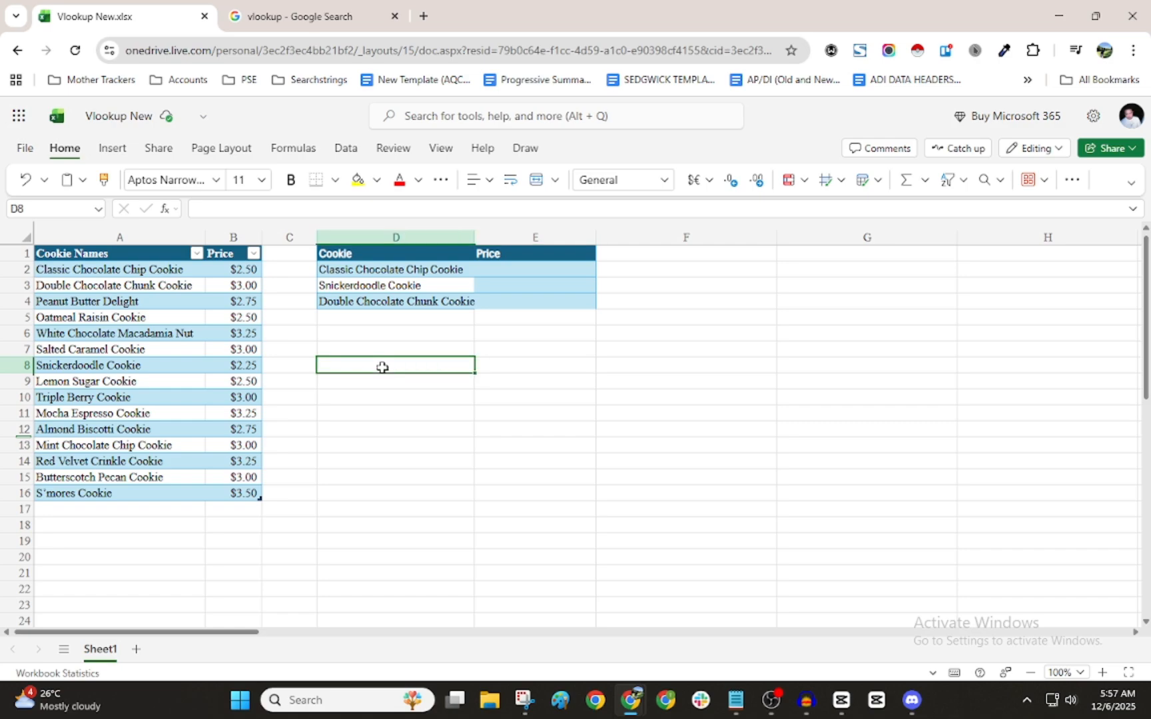
left_click(370, 347)
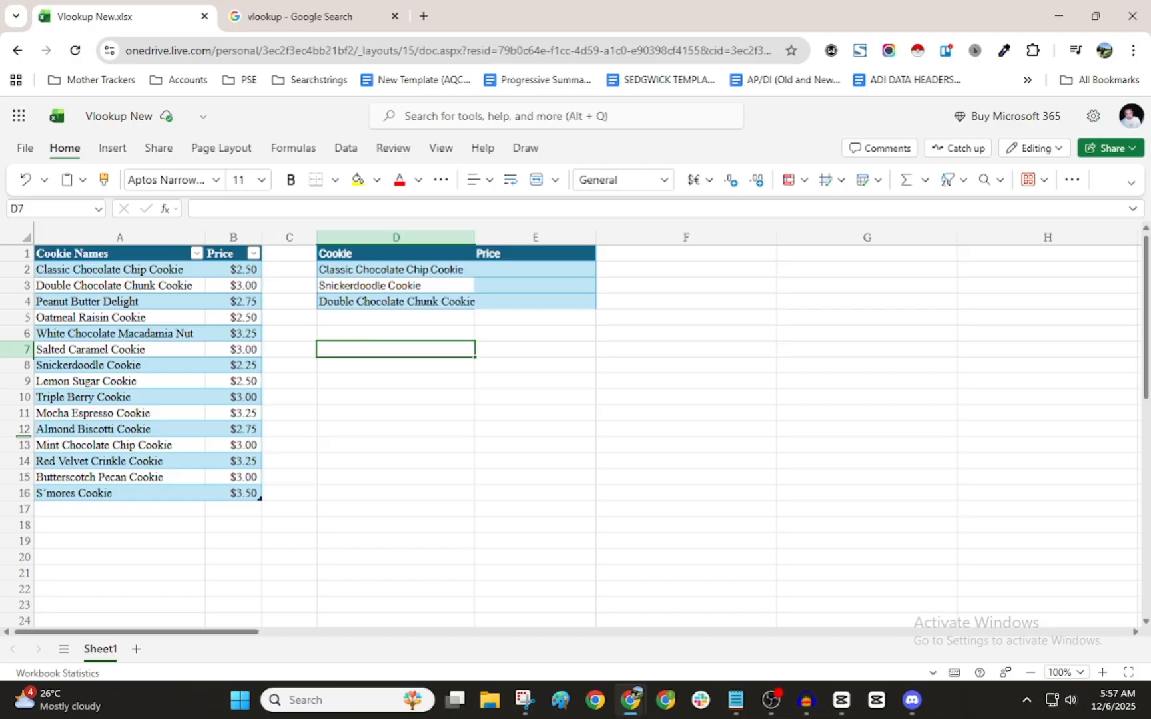
left_click(254, 255)
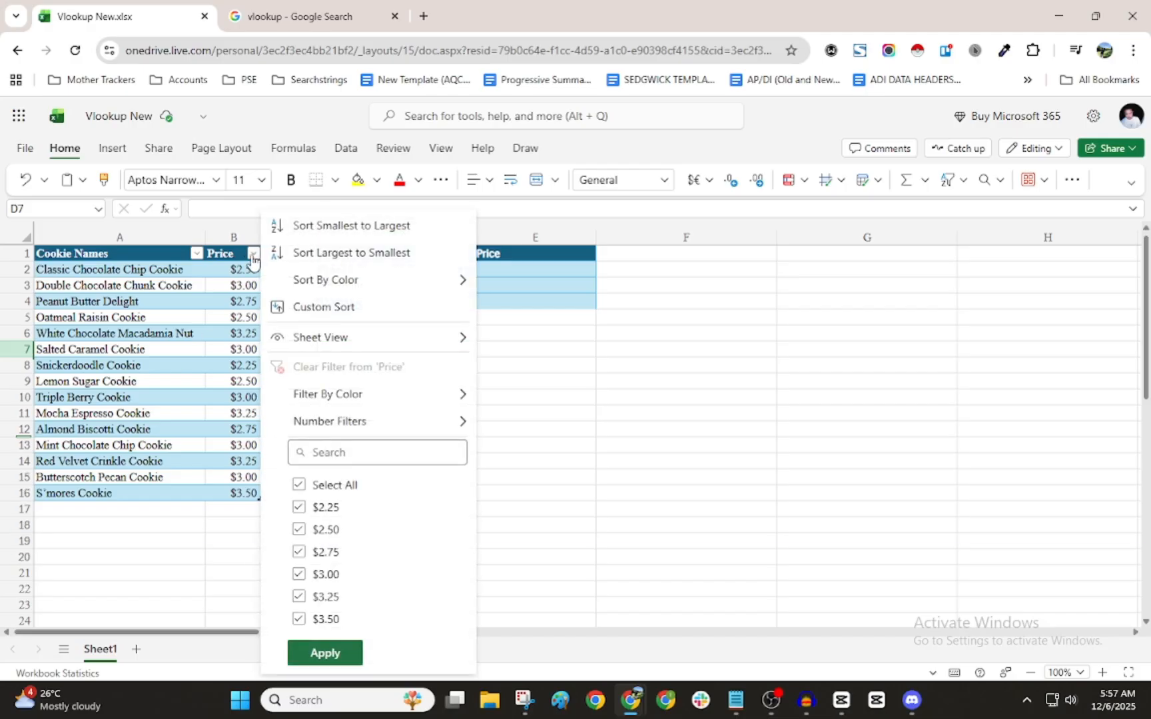
left_click(534, 355)
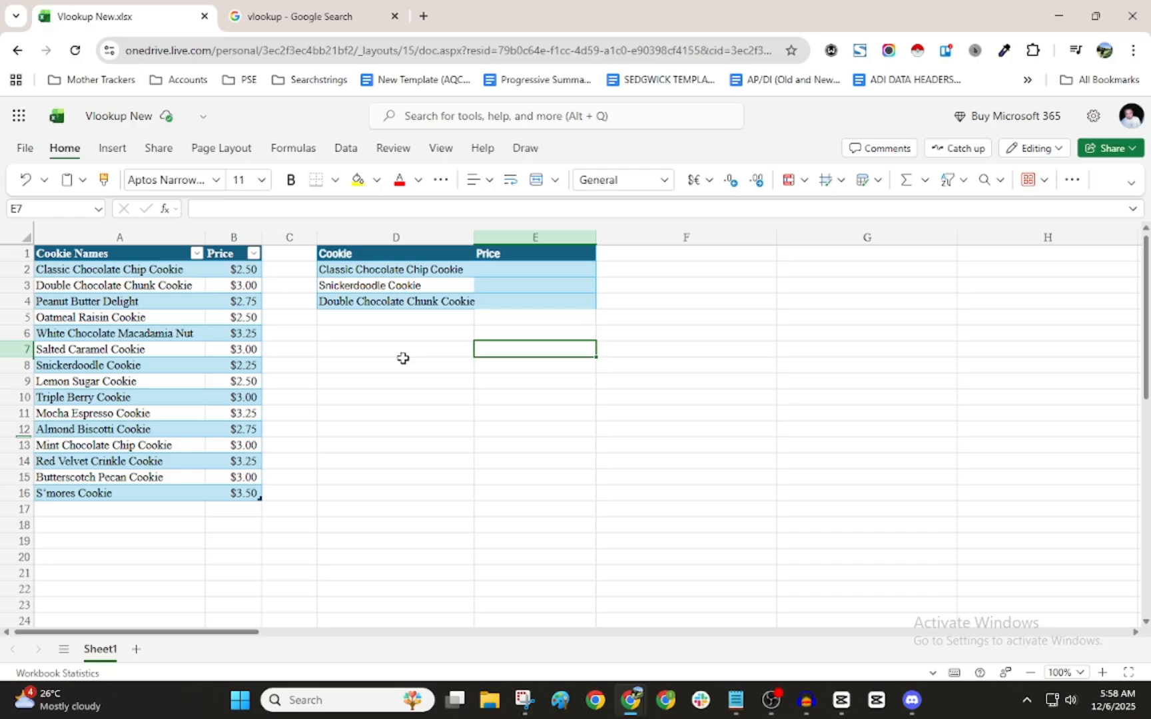
Examine the cookie names and prices in columns A and B against the three cookies and Price cells in columns D and E
left_click(433, 271)
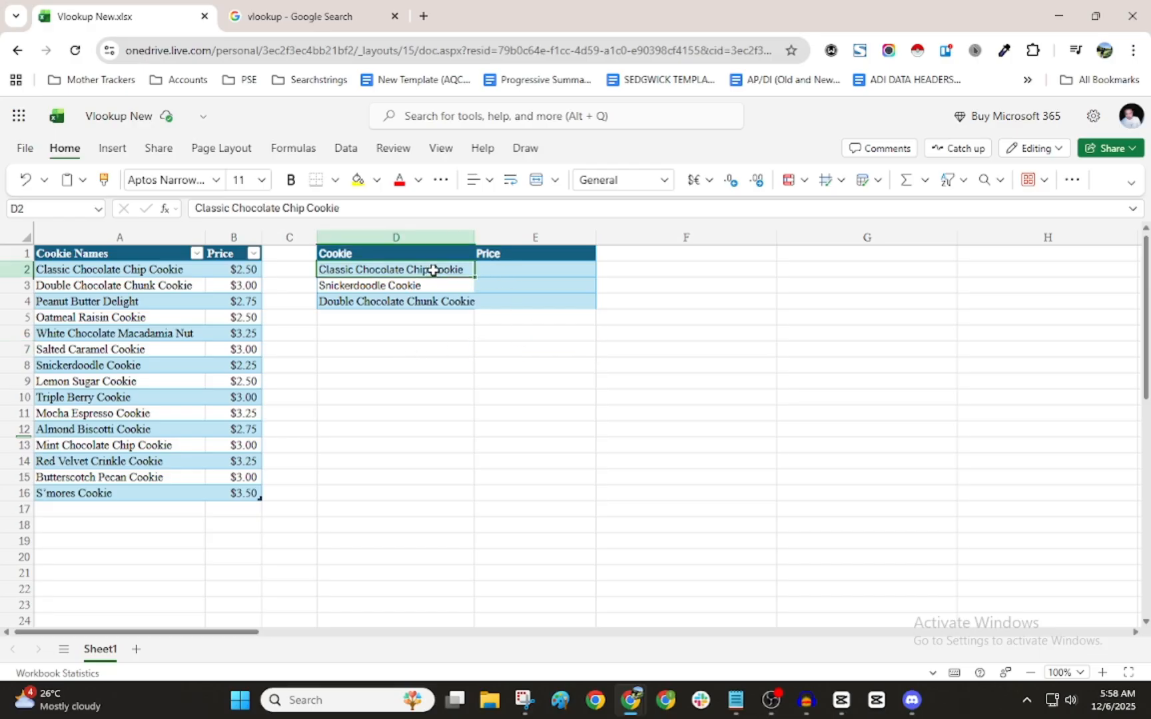
left_click(101, 269)
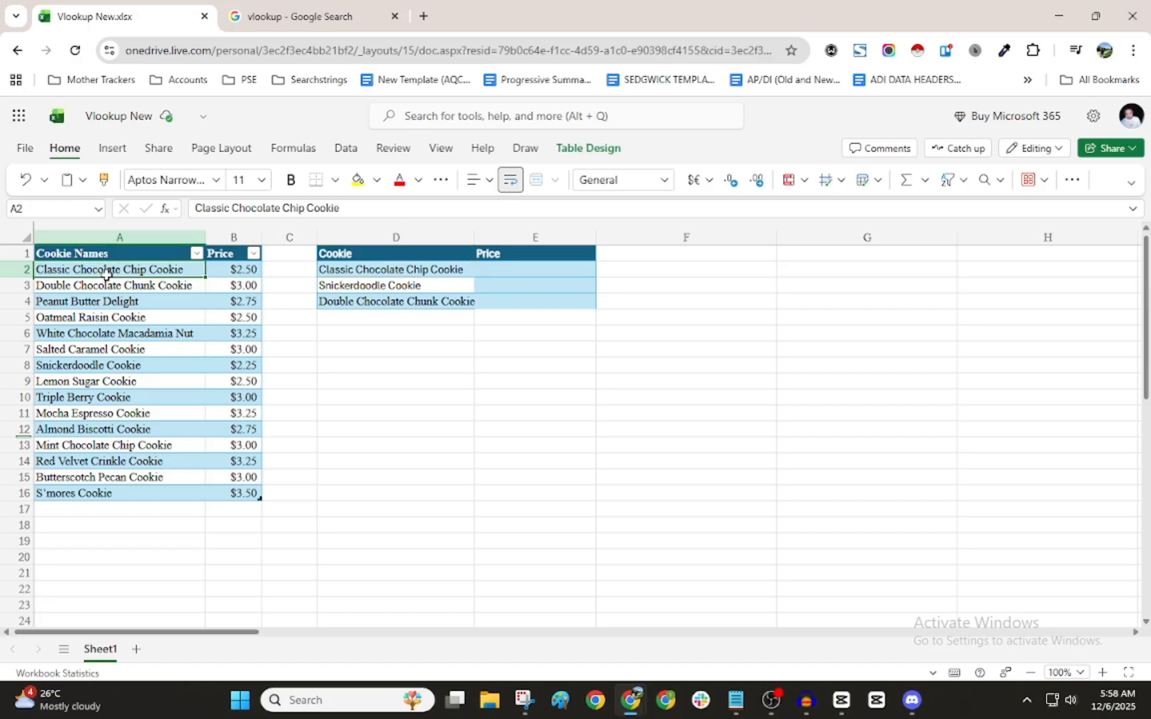
left_click_drag(105, 273, 123, 493)
left_click(347, 445)
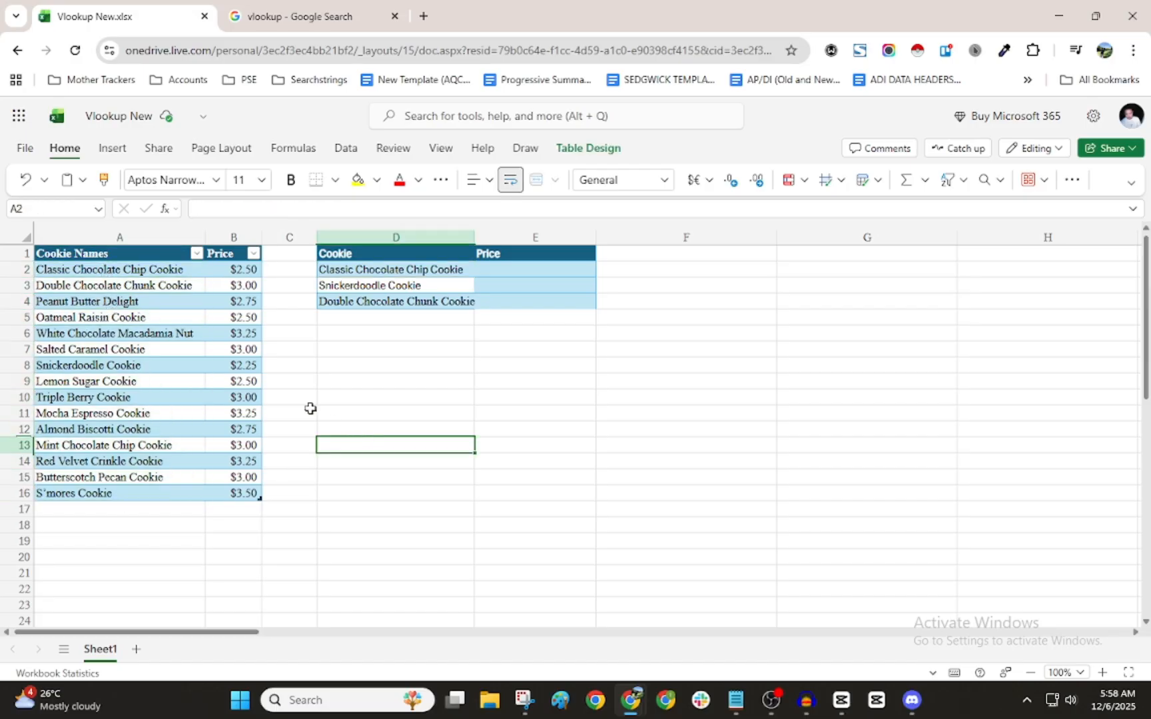
left_click_drag(239, 268, 240, 413)
left_click(354, 411)
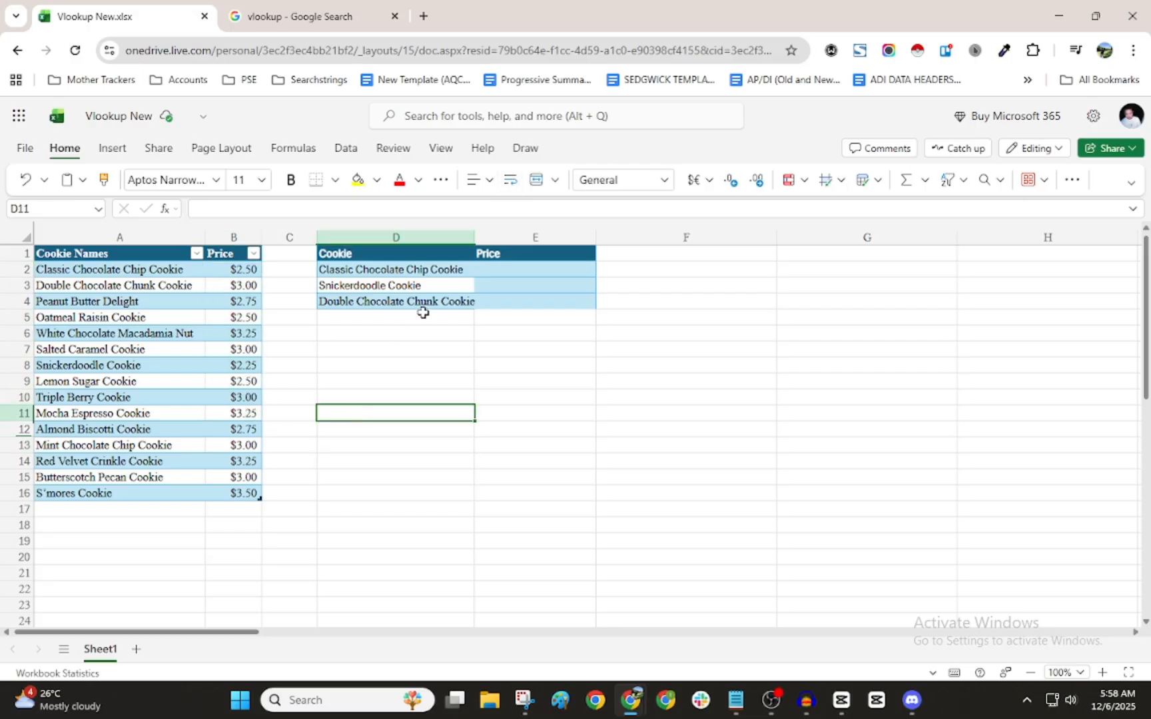
left_click(428, 381)
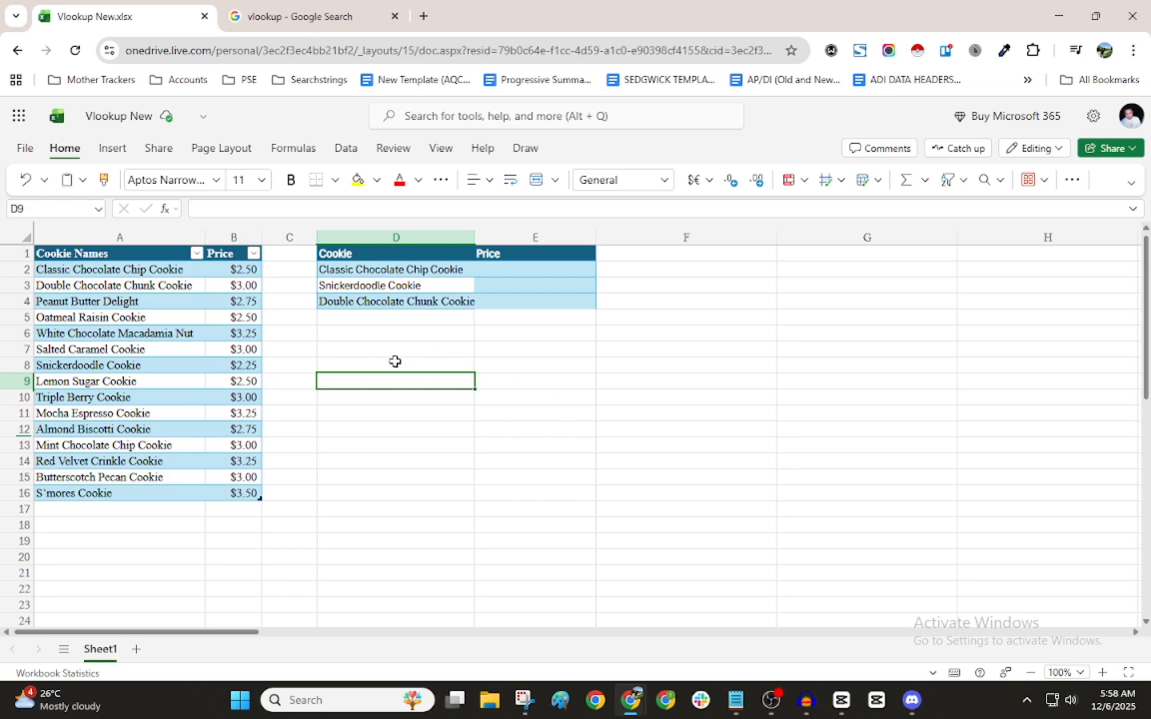
left_click(368, 433)
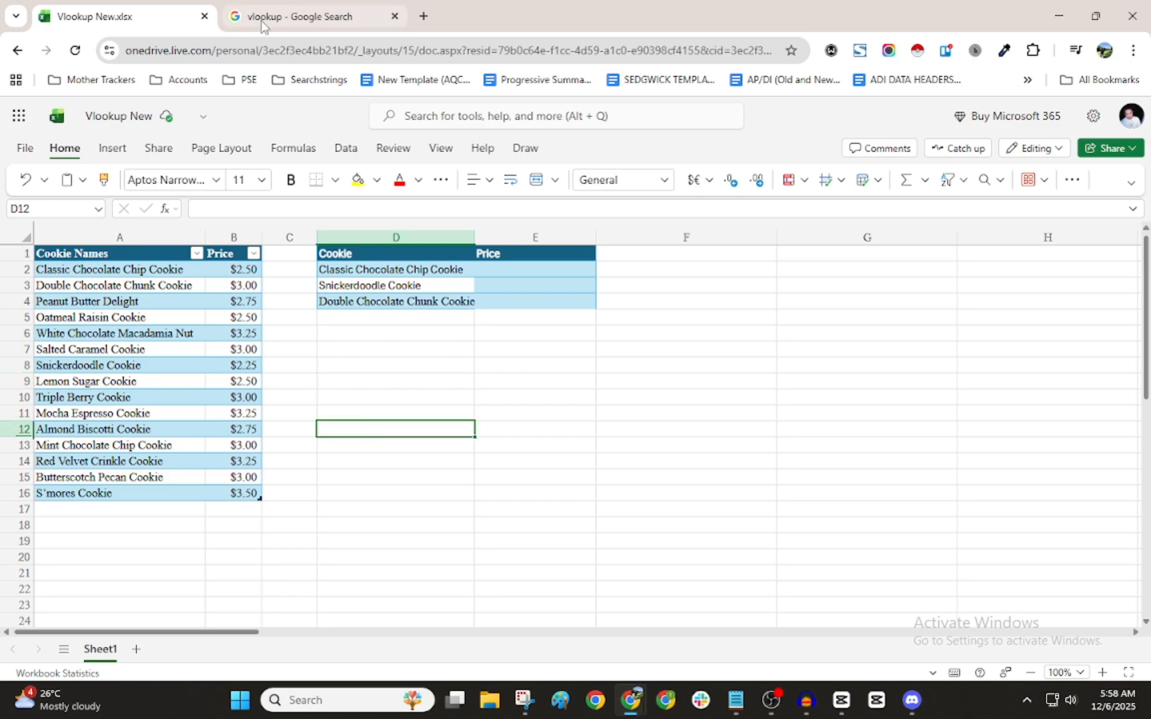
left_click(406, 265)
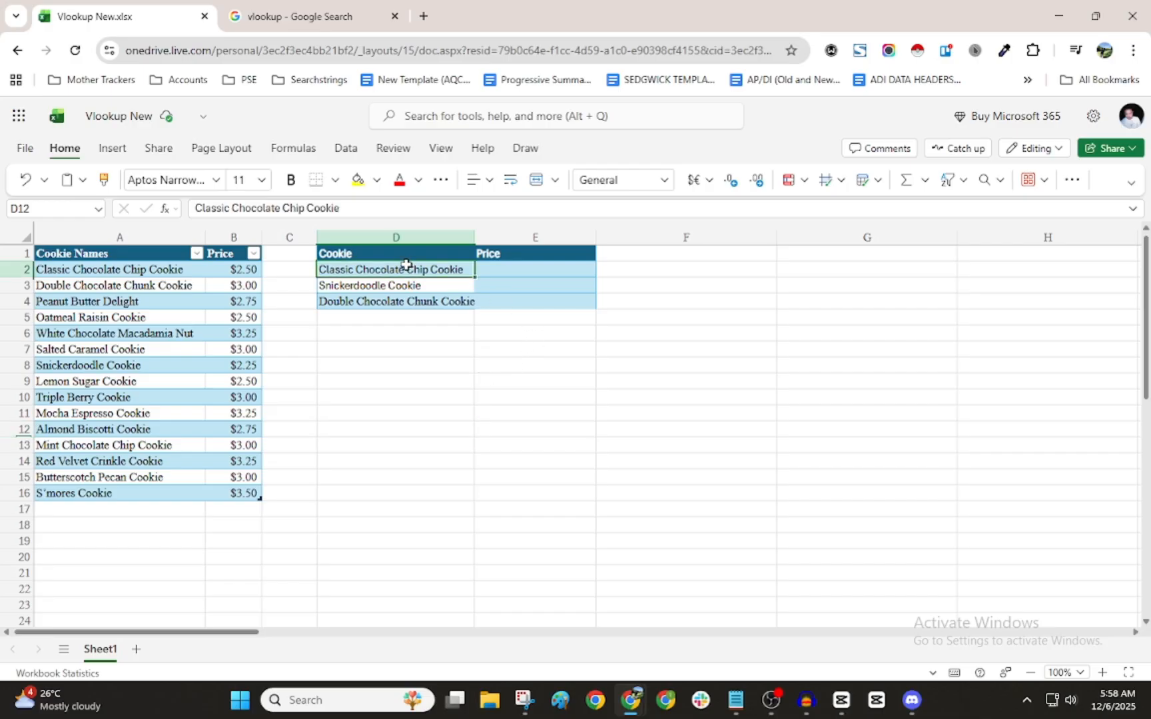
left_click(351, 284)
left_click(352, 304)
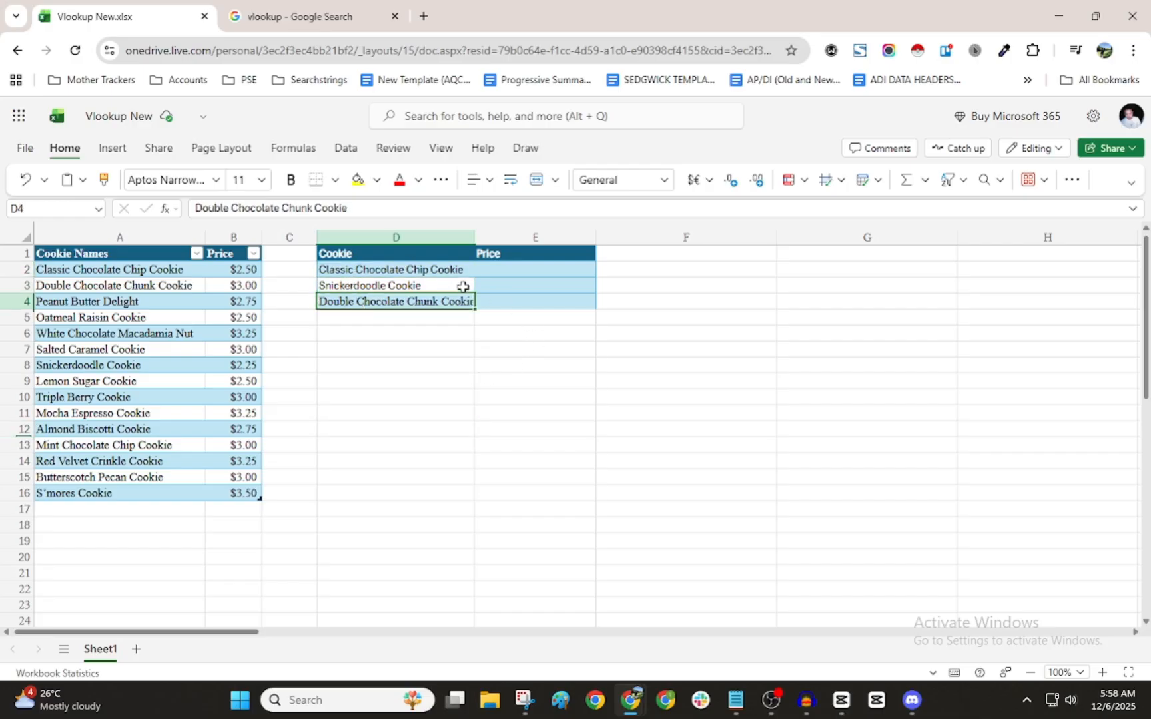
left_click(513, 273)
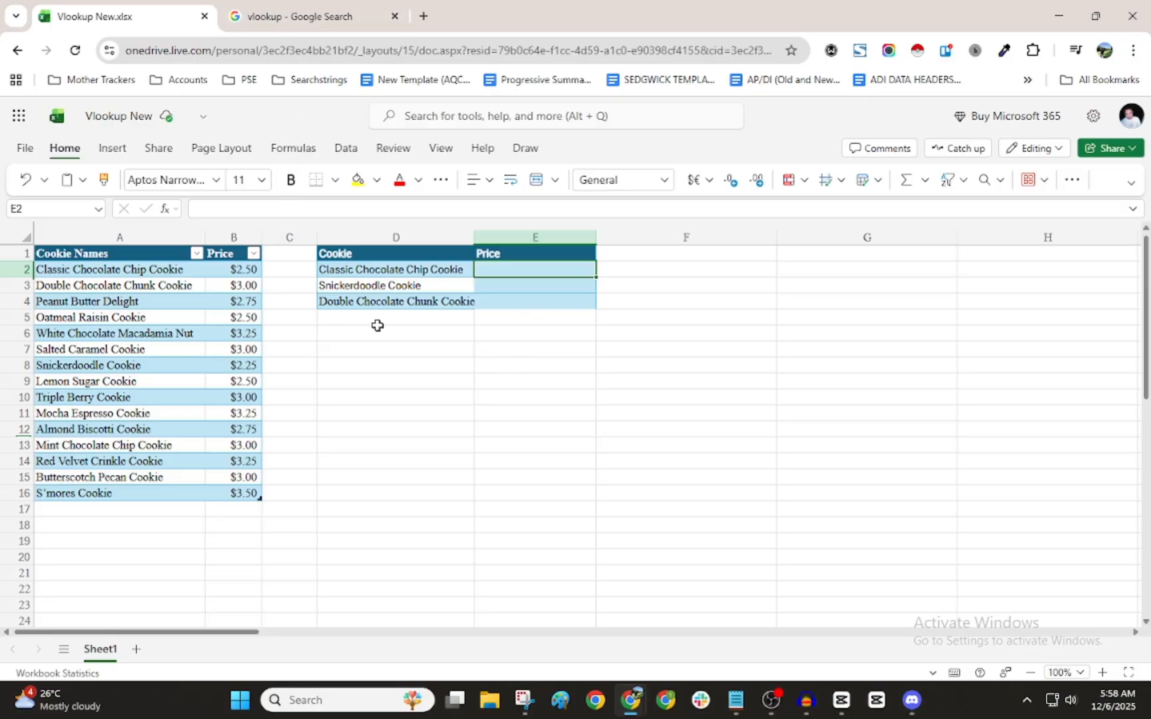
left_click(492, 302)
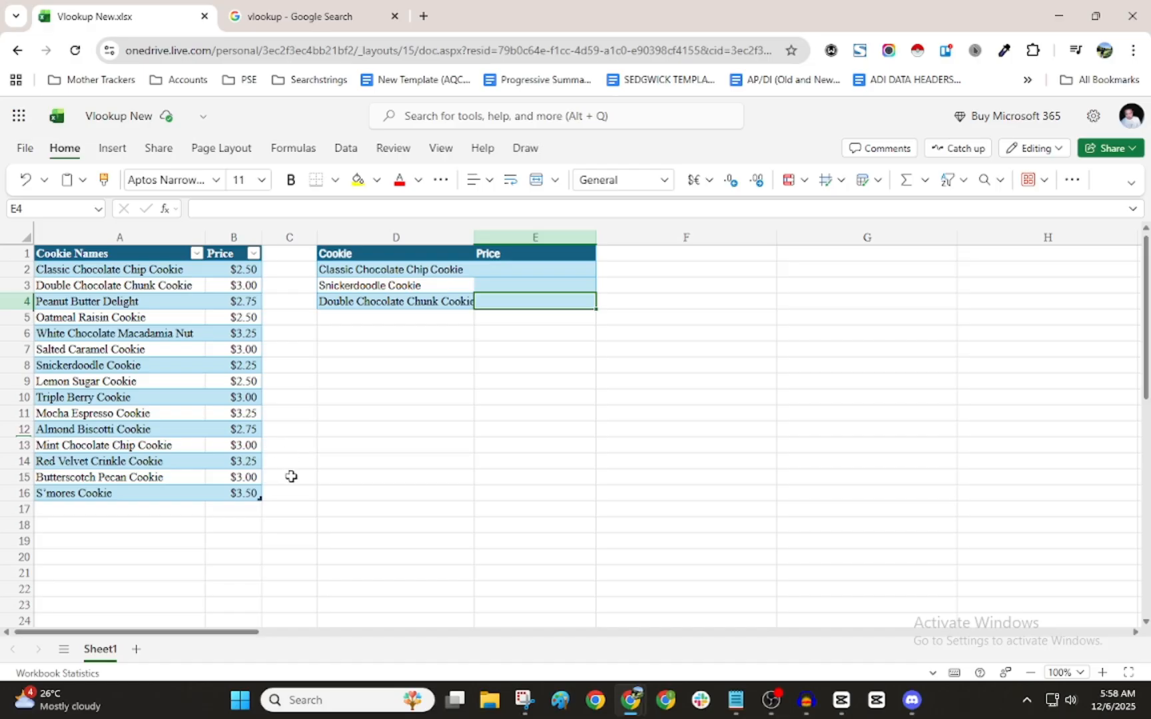
Review the extent of the cookie price list and the smaller Cookie and Price table in D1:E4
scroll(290, 477, "down", 5)
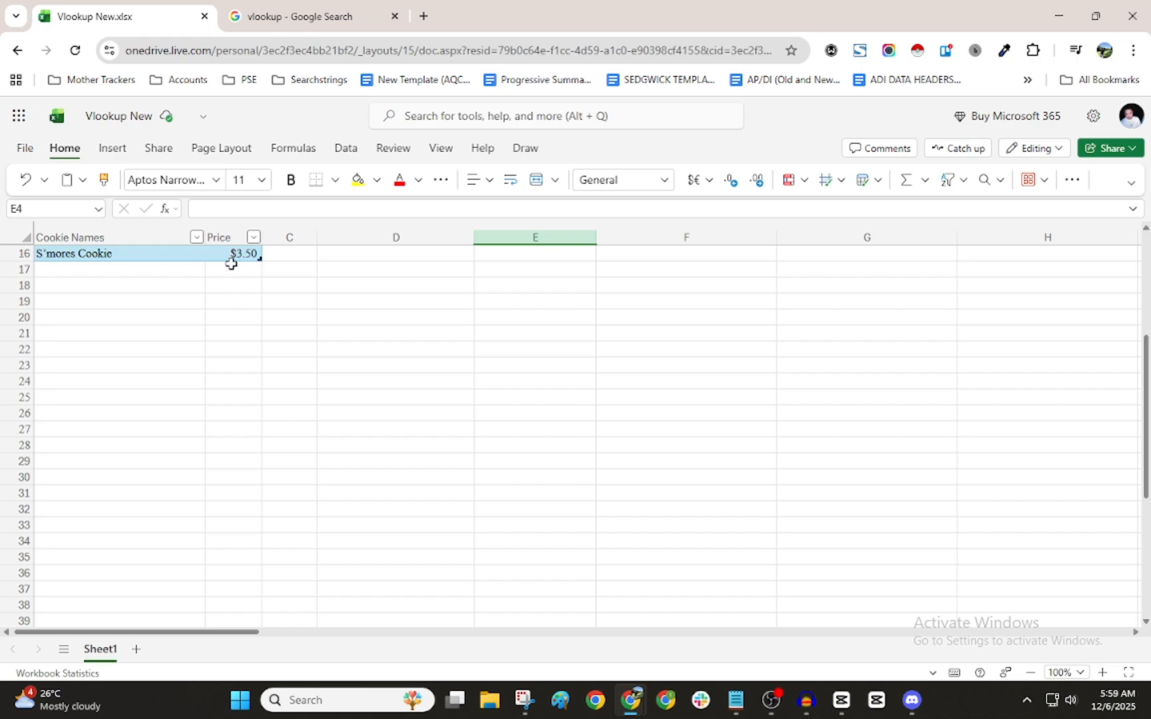
left_click(478, 226)
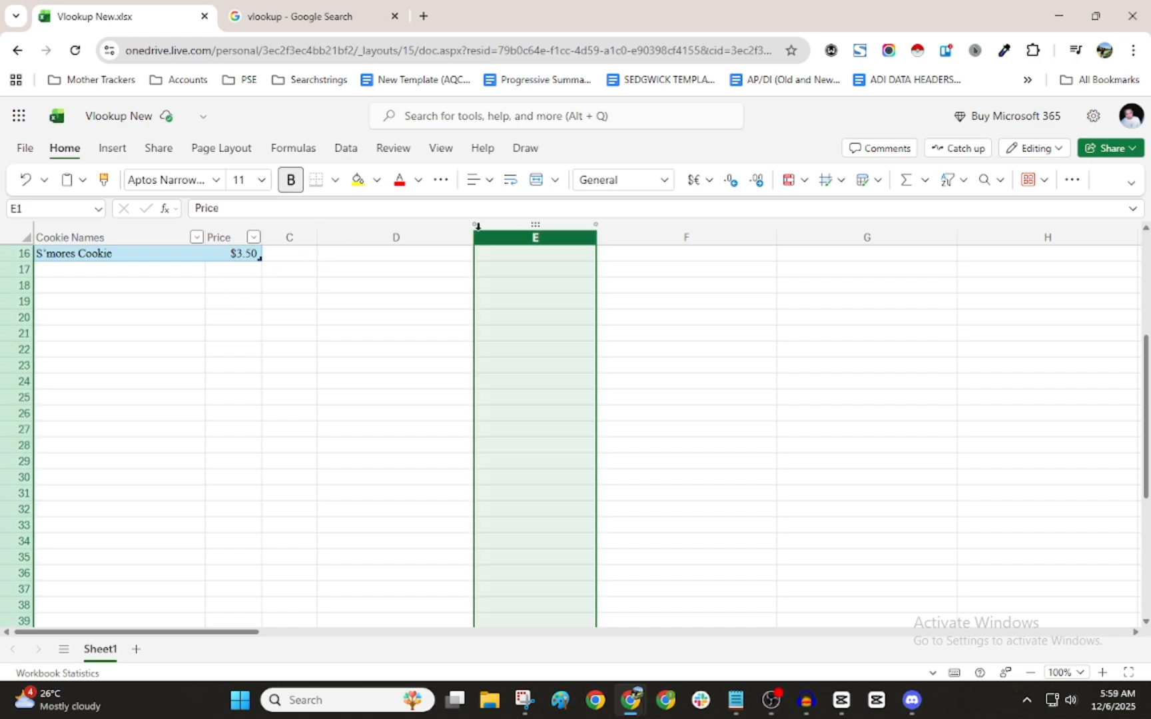
scroll(422, 386, "up", 5)
left_click(422, 346)
left_click(420, 328)
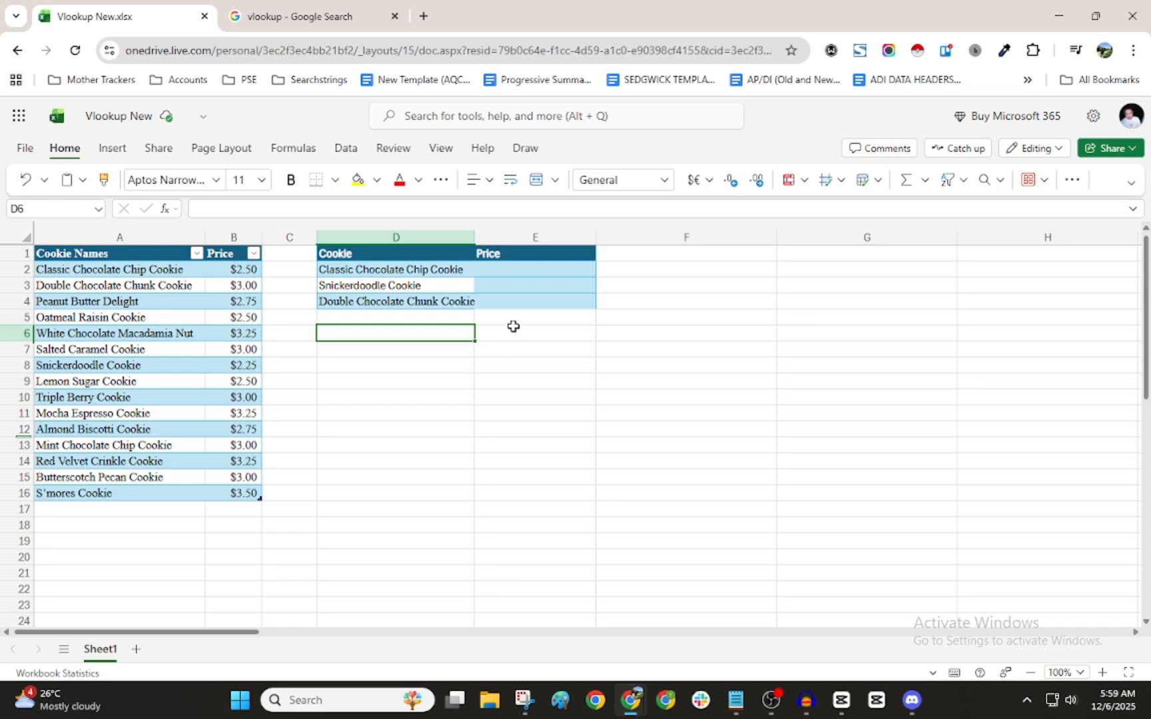
left_click(507, 269)
left_click_drag(147, 255, 163, 397)
left_click_drag(385, 252, 545, 316)
left_click(535, 397)
left_click_drag(527, 255, 530, 303)
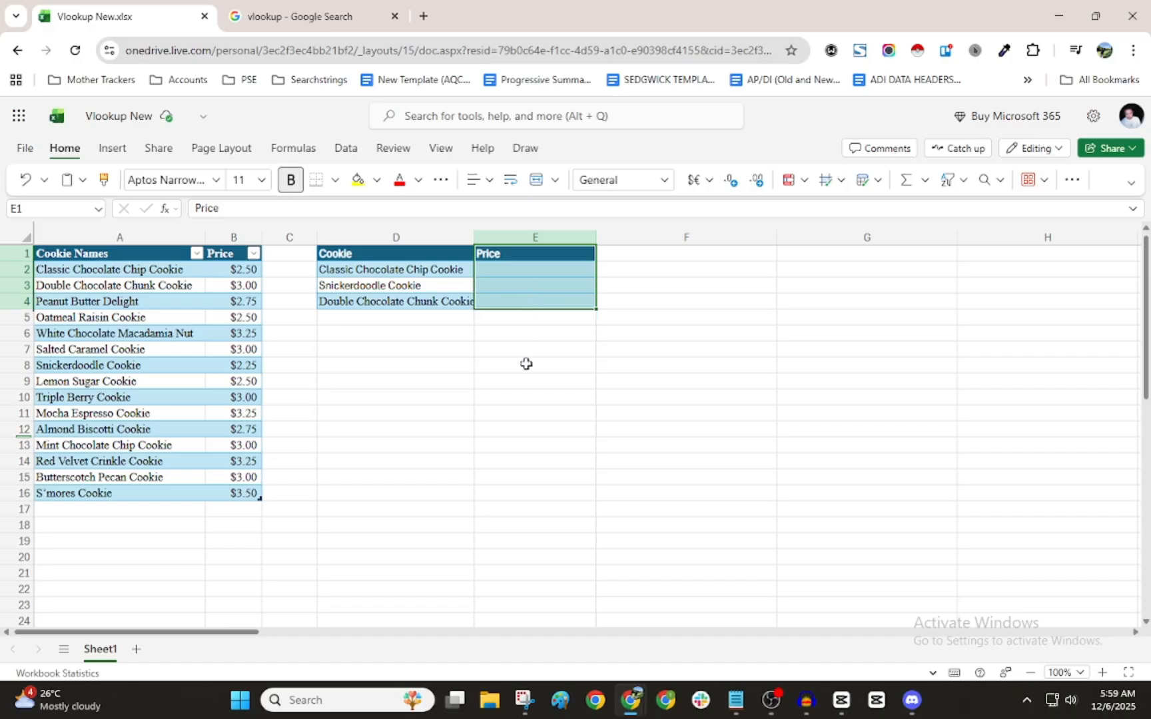
left_click(527, 364)
Start a VLOOKUP formula in cell E2 with D2 as the lookup value
left_click(498, 274)
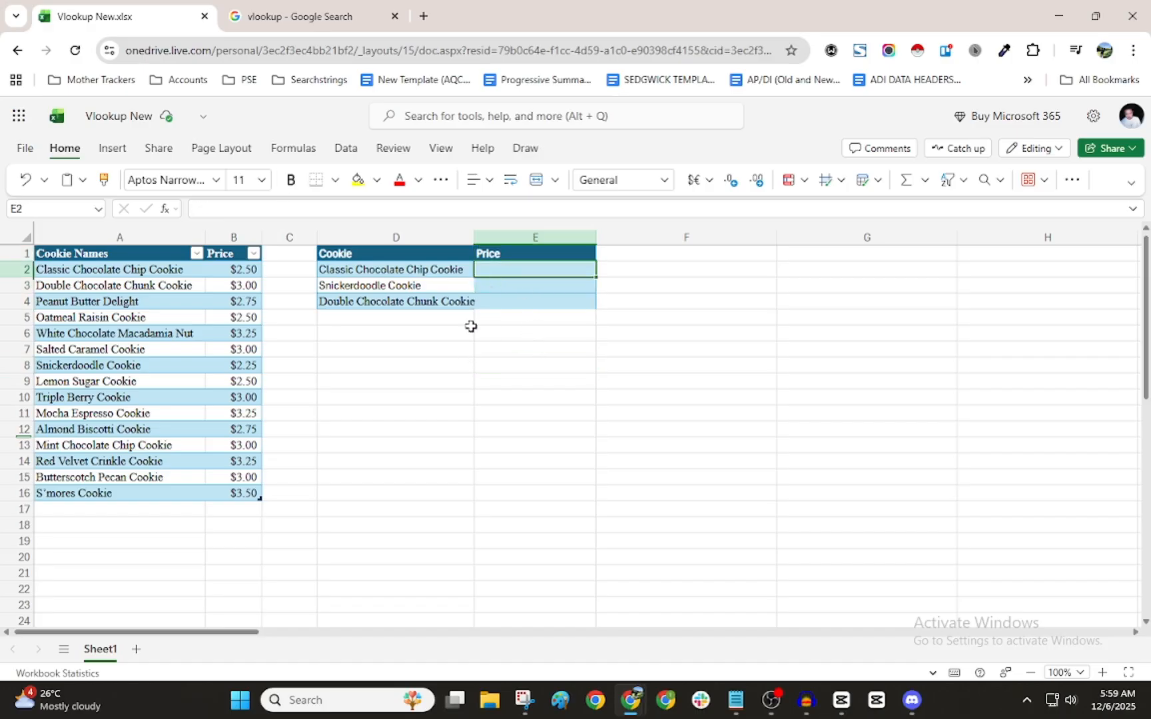
double_click(522, 271)
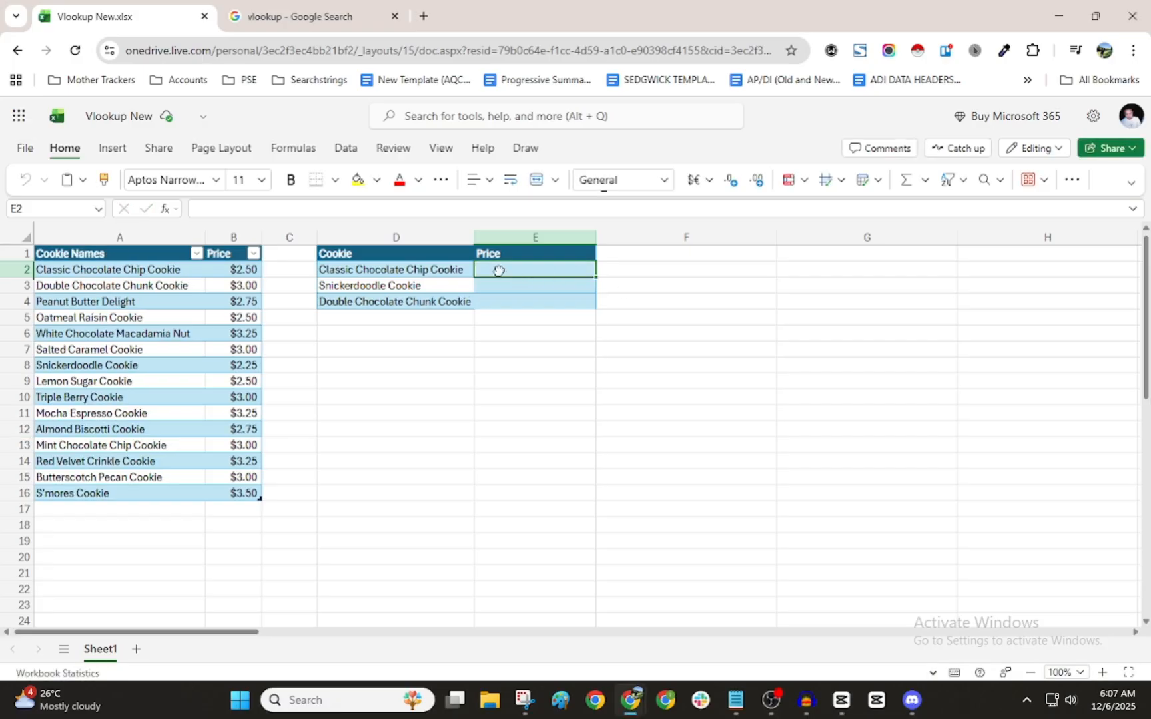
double_click(499, 270)
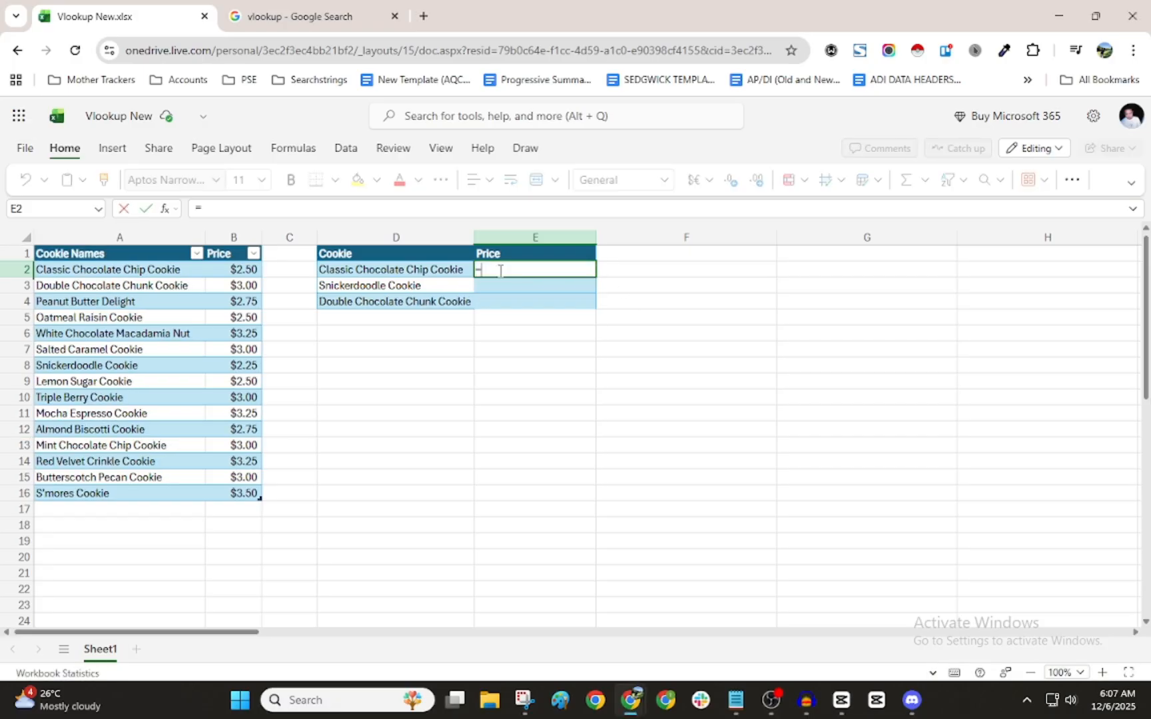
type("=vlookup")
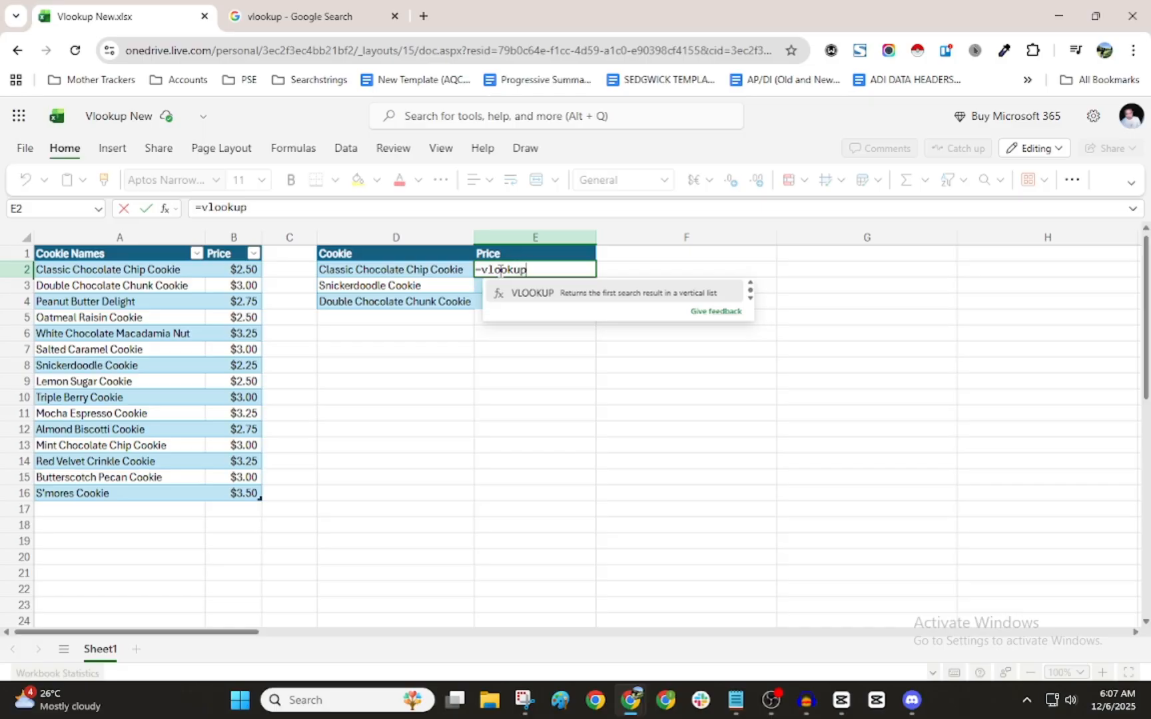
type("(")
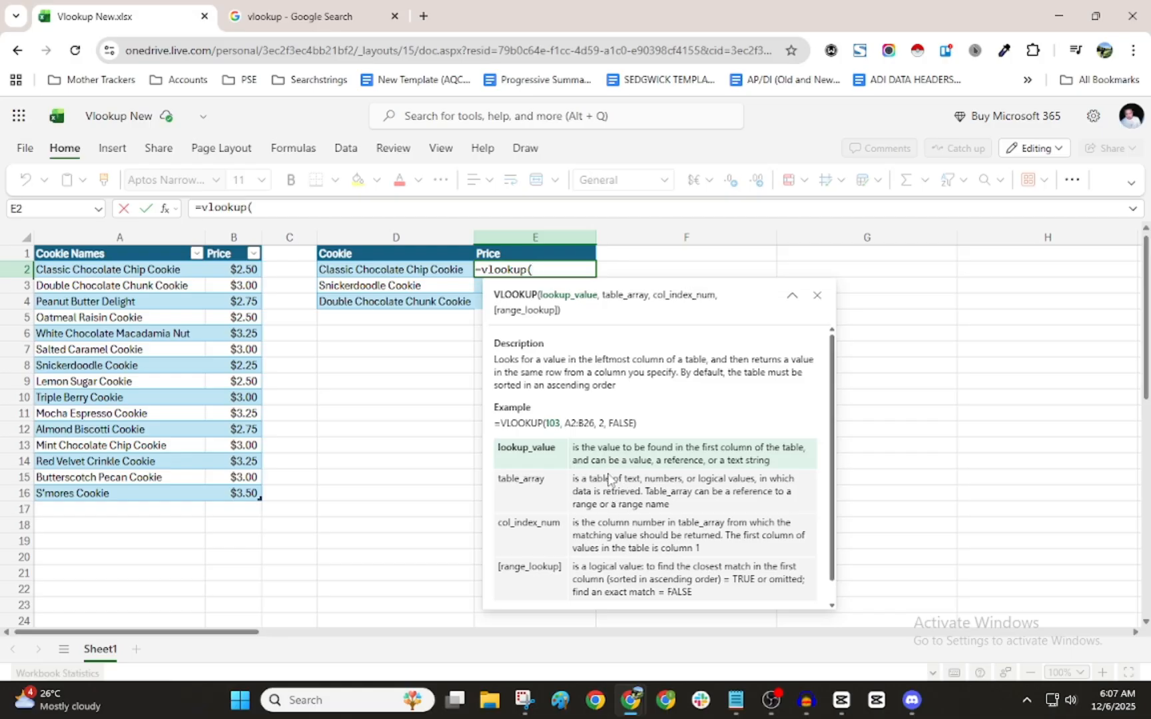
left_click(365, 273)
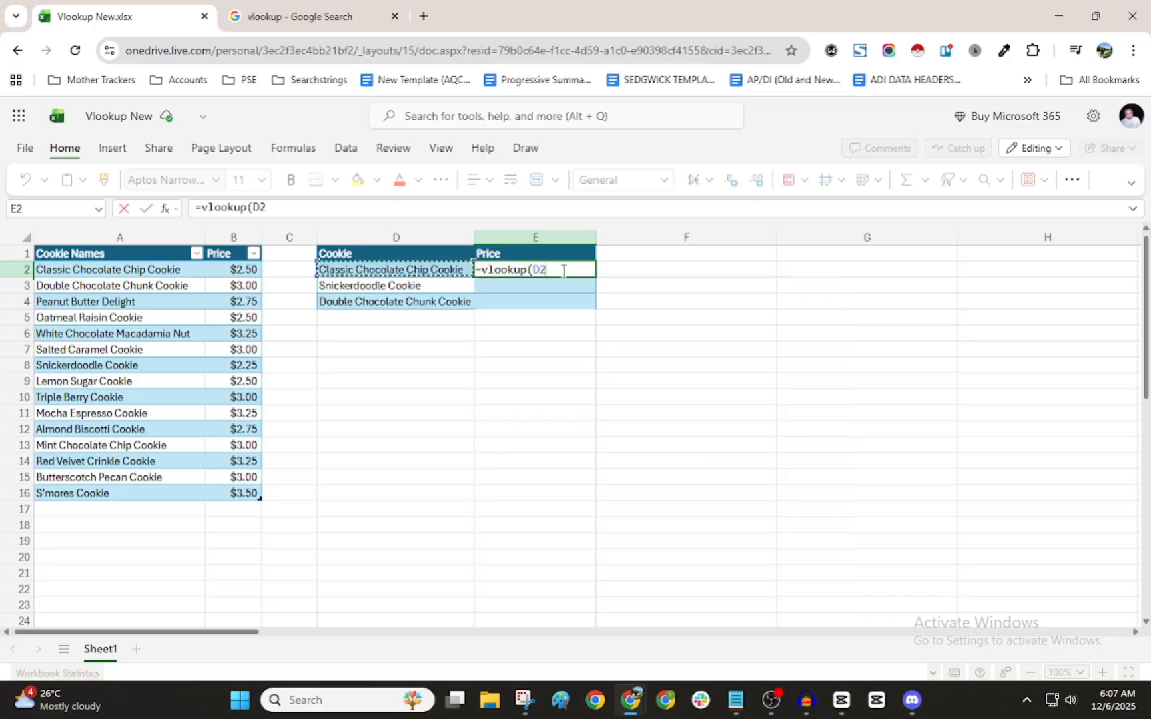
type(",")
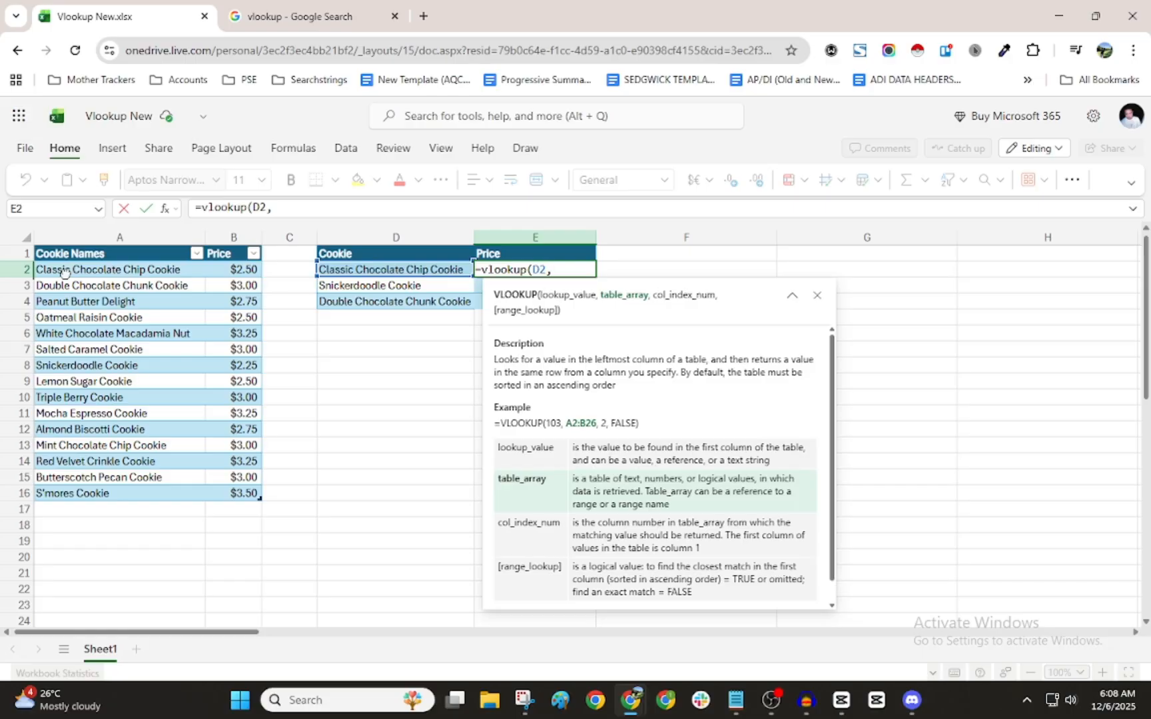
Complete the E2 VLOOKUP with table range A2:B17, column index 2 and FALSE for an exact match
left_click_drag(64, 273, 248, 511)
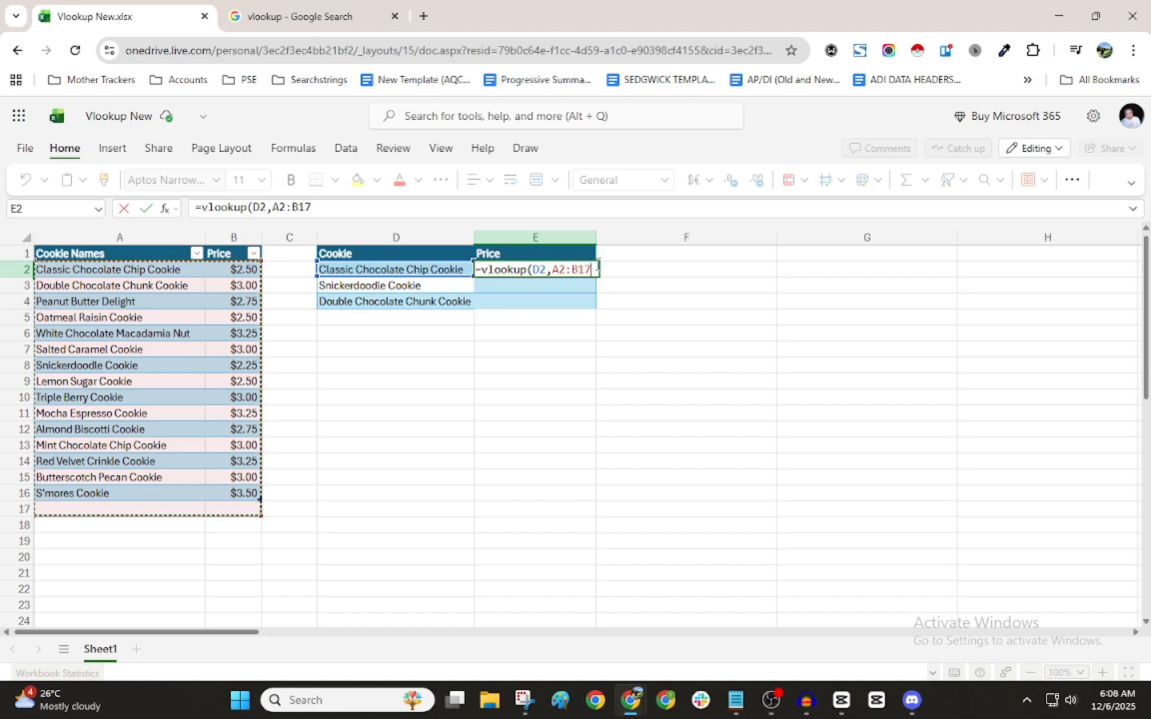
type(",")
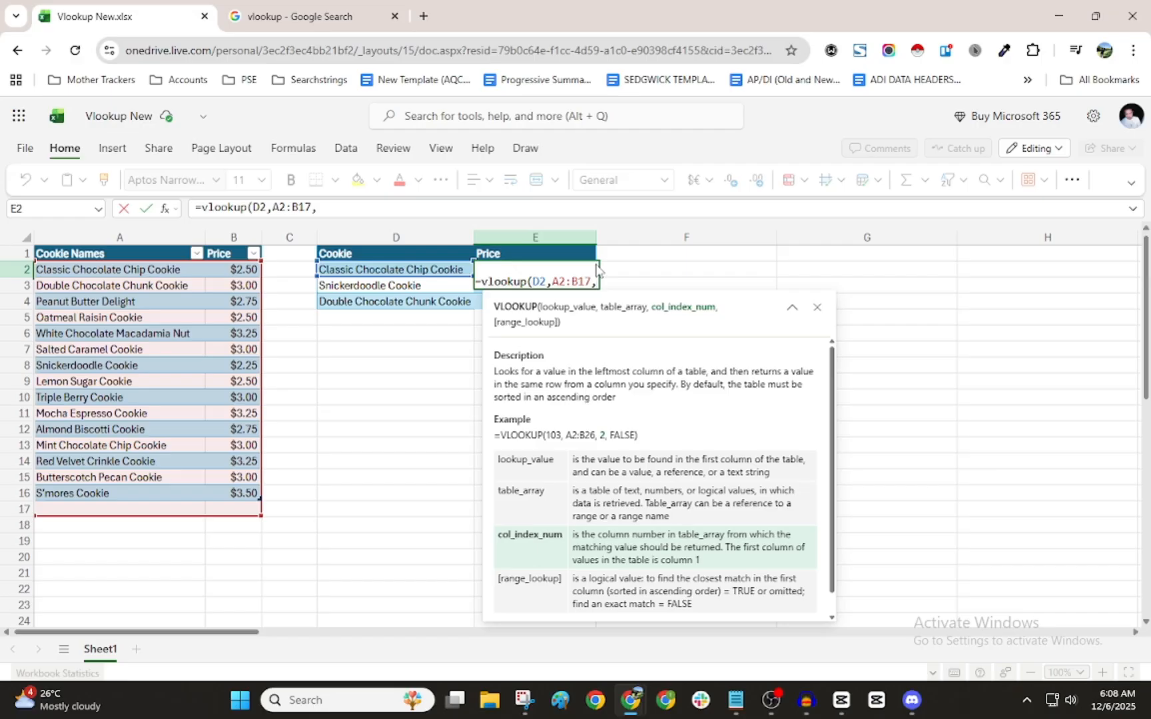
type("2")
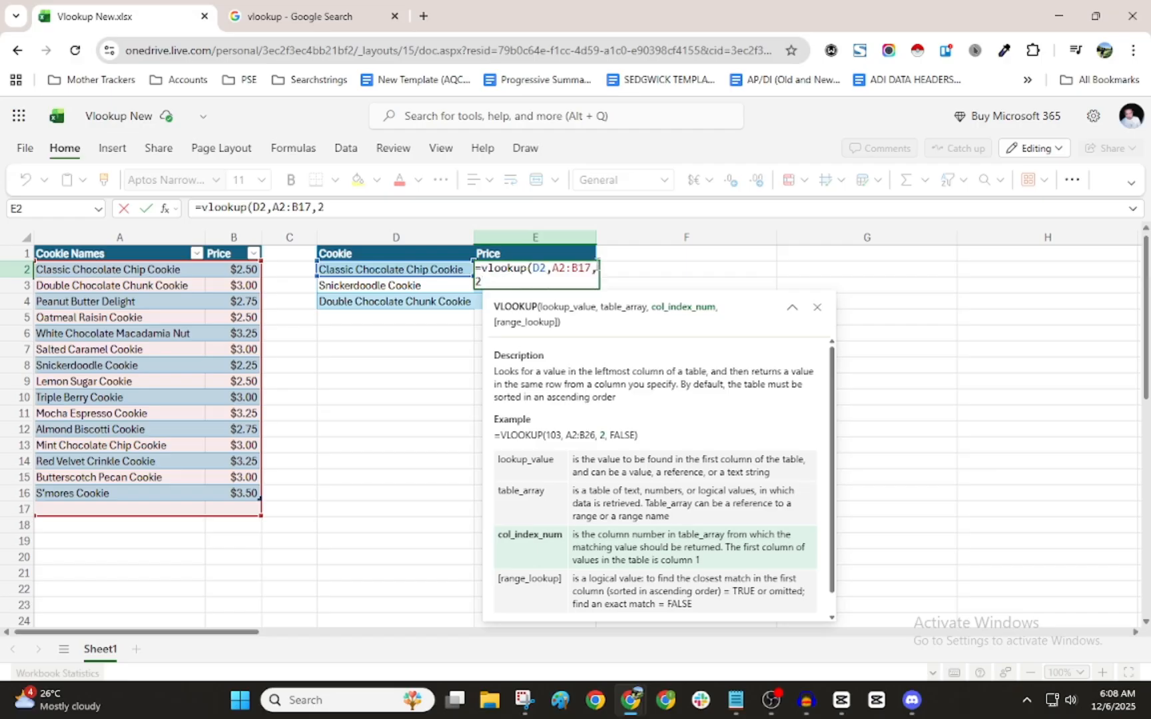
type(",")
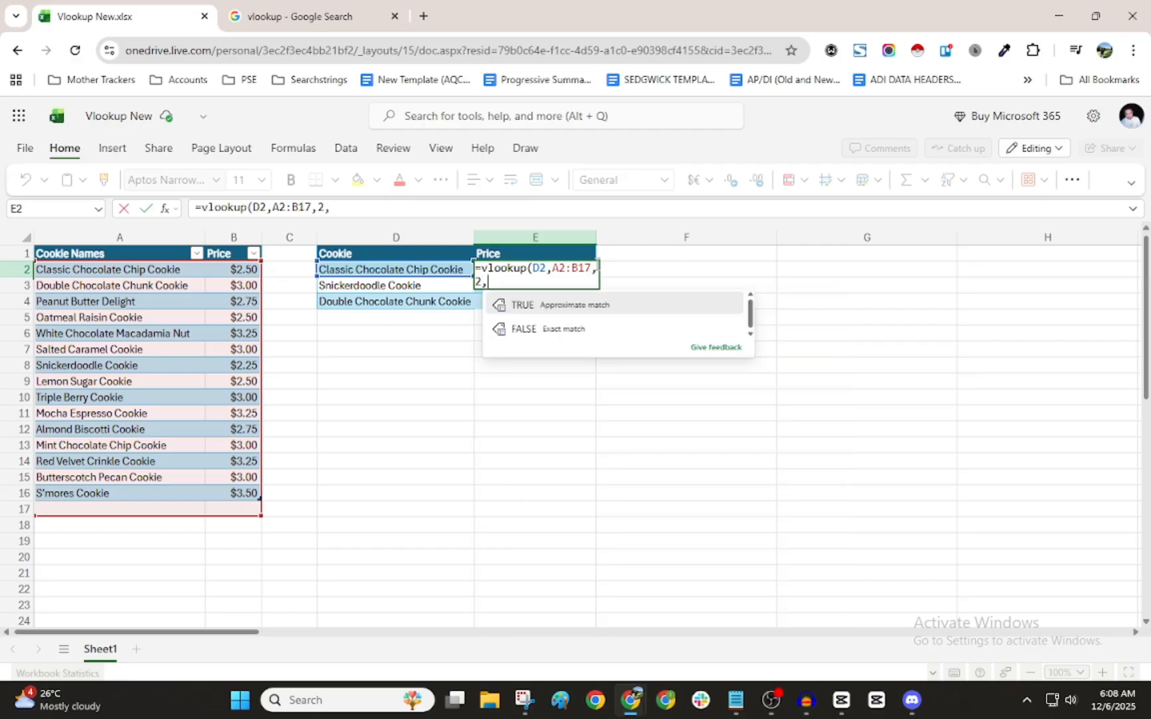
left_click(547, 331)
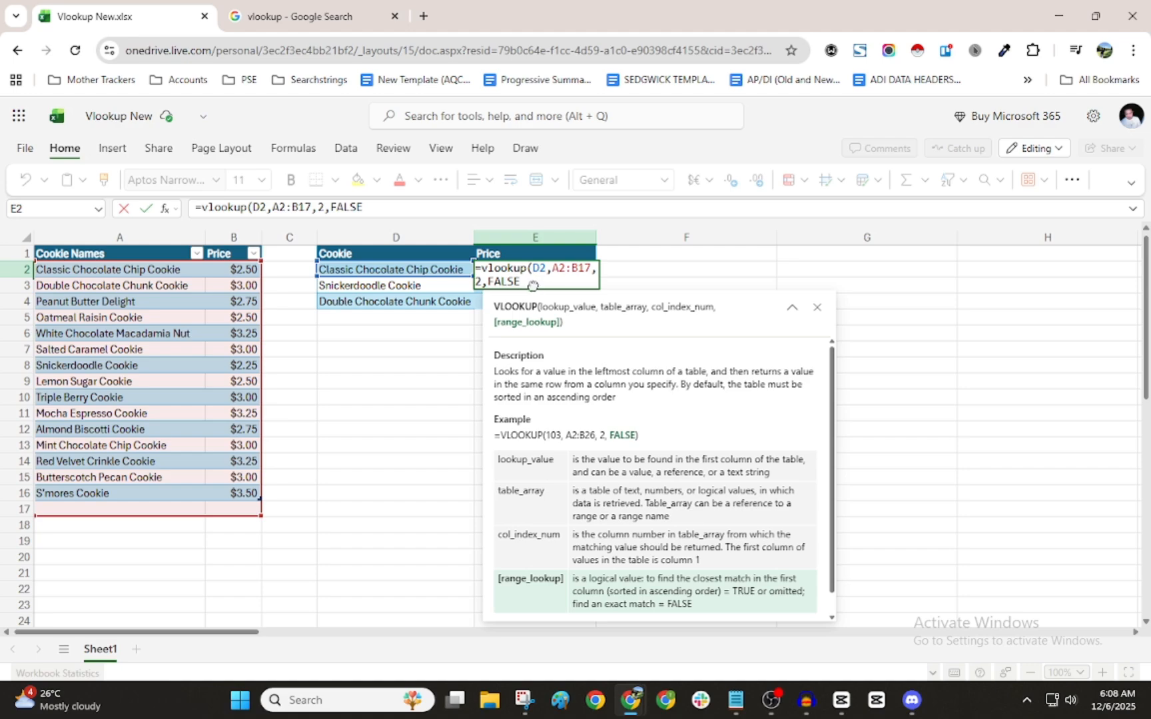
key("Return")
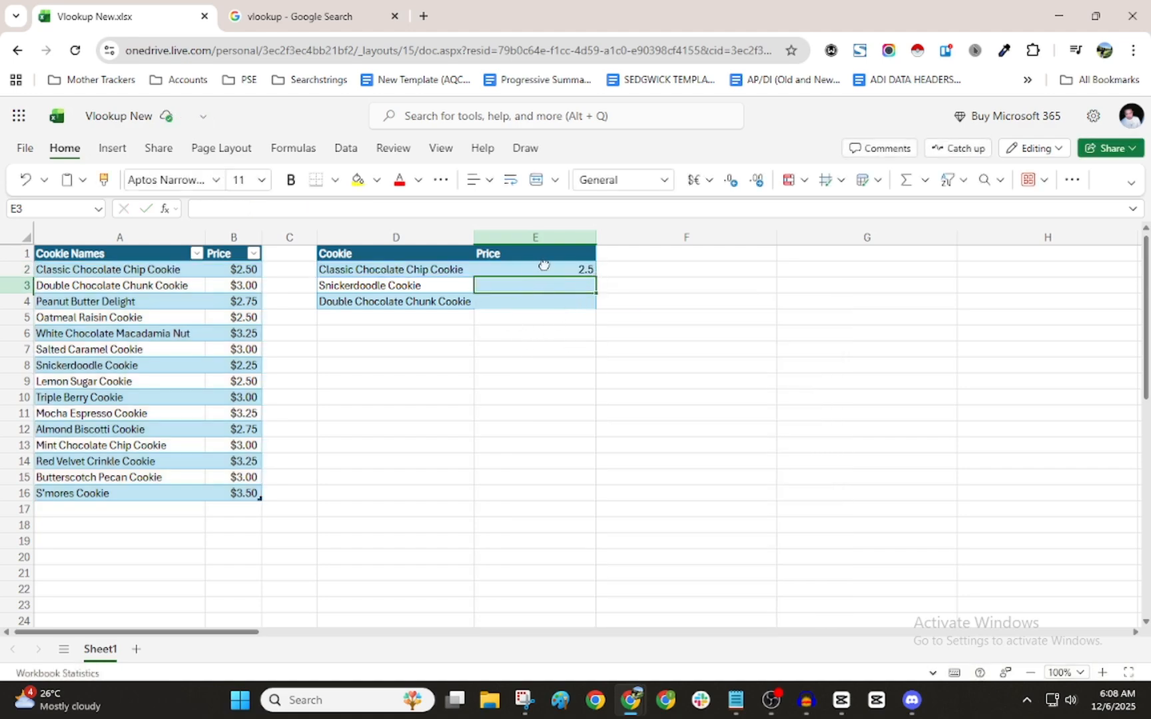
left_click(164, 208)
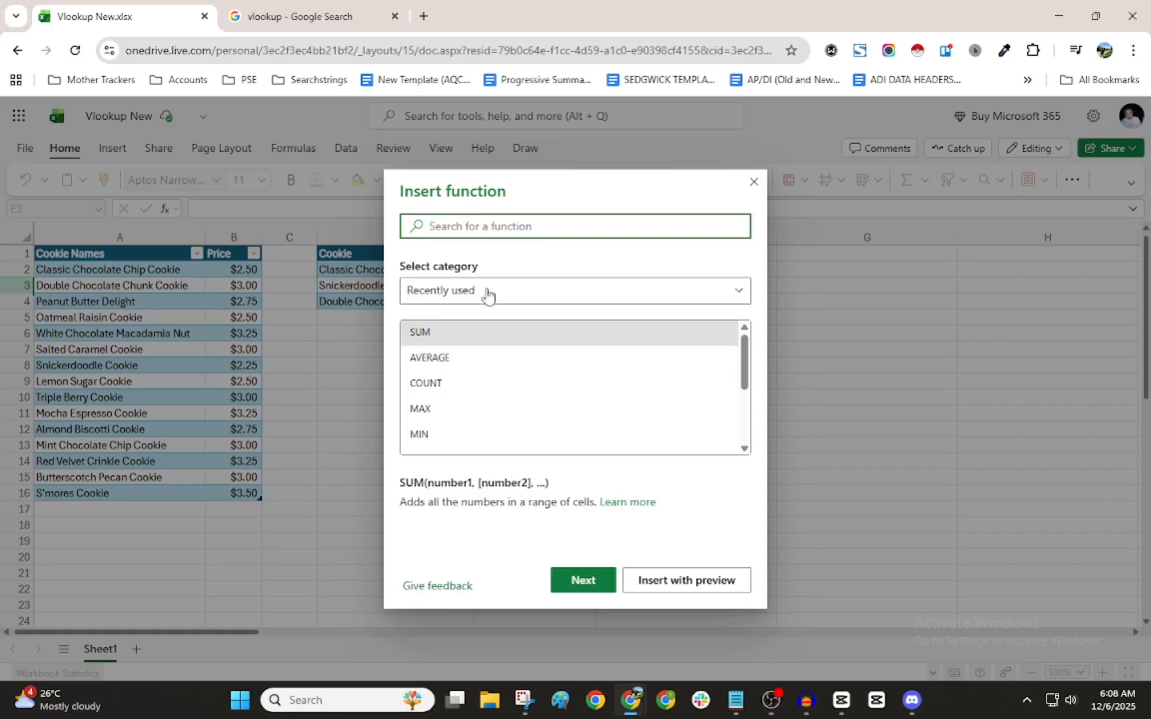
left_click(582, 589)
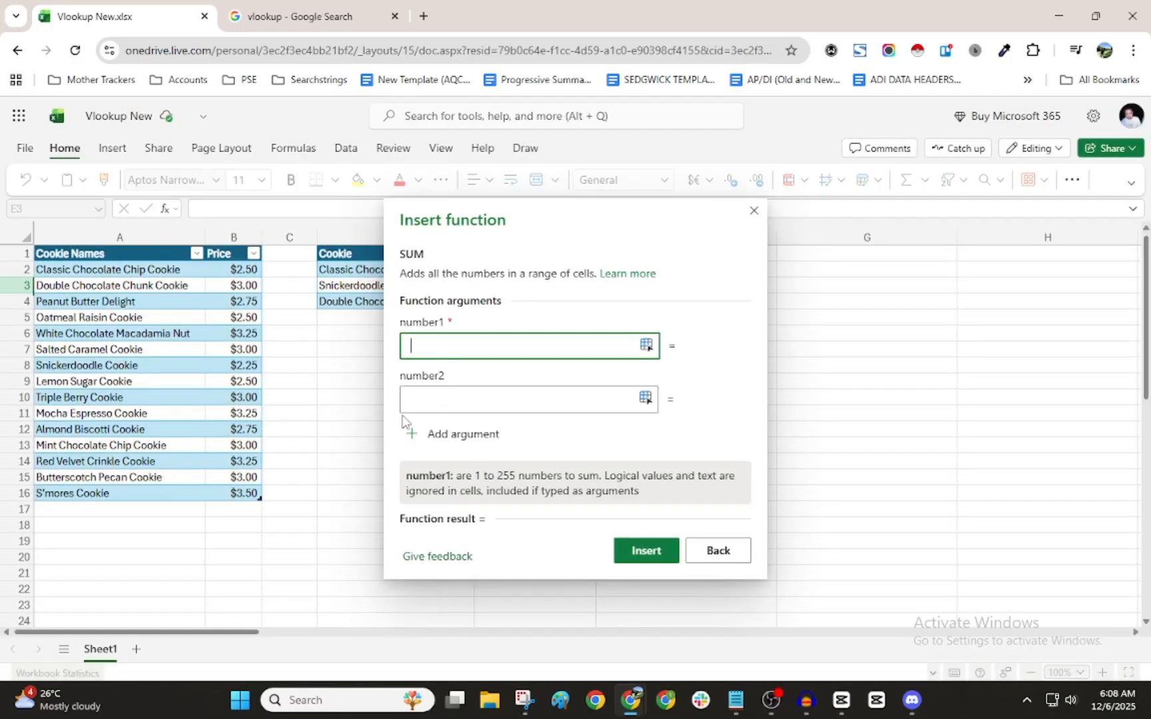
left_click(754, 213)
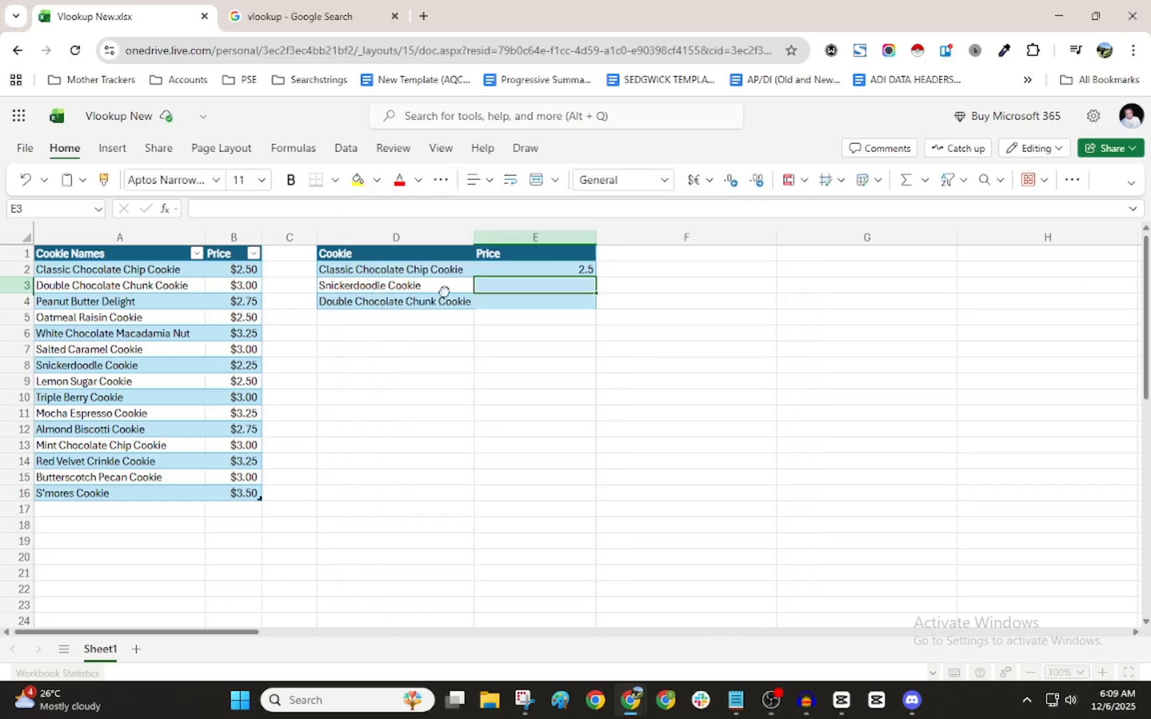
Fill the VLOOKUP formula from E2 down to E4 for the remaining two cookies
left_click(361, 292)
left_click(533, 287)
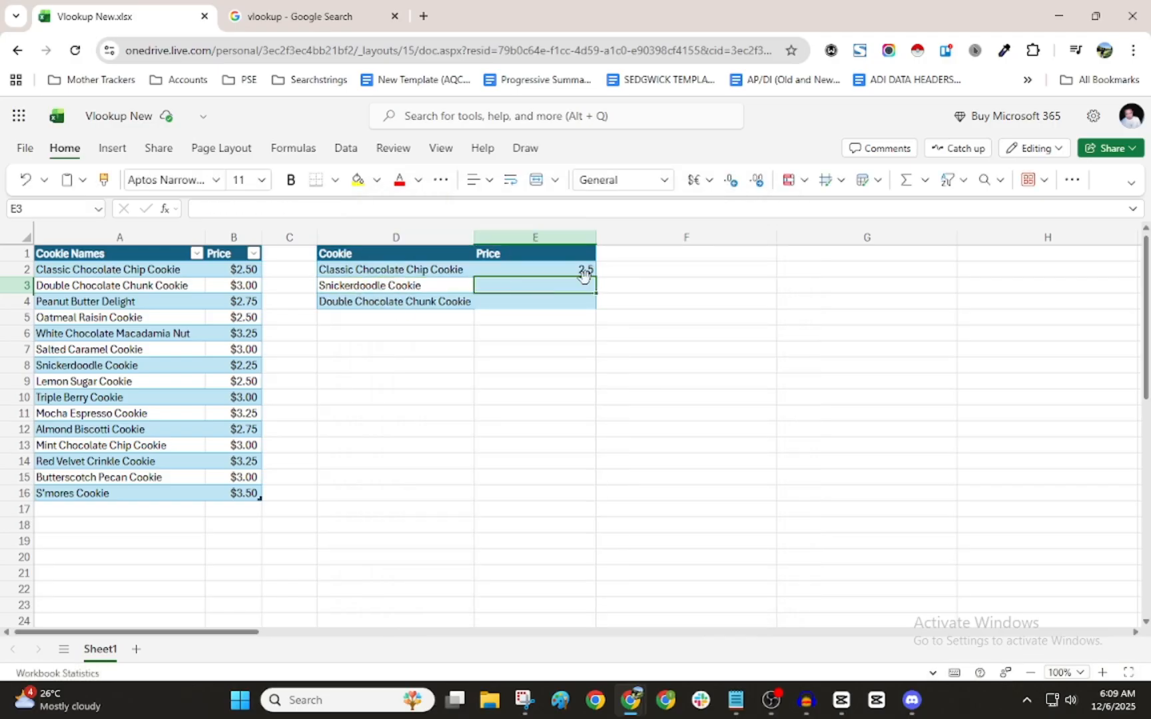
left_click(583, 273)
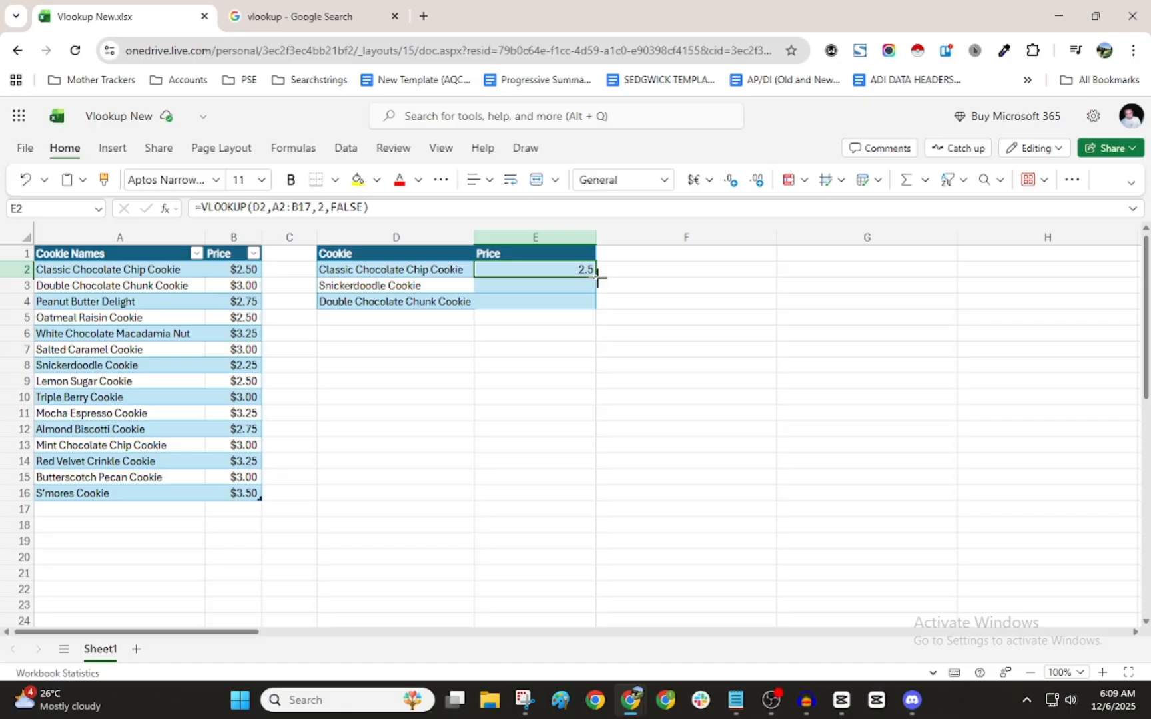
left_click_drag(597, 278, 589, 308)
left_click(547, 320)
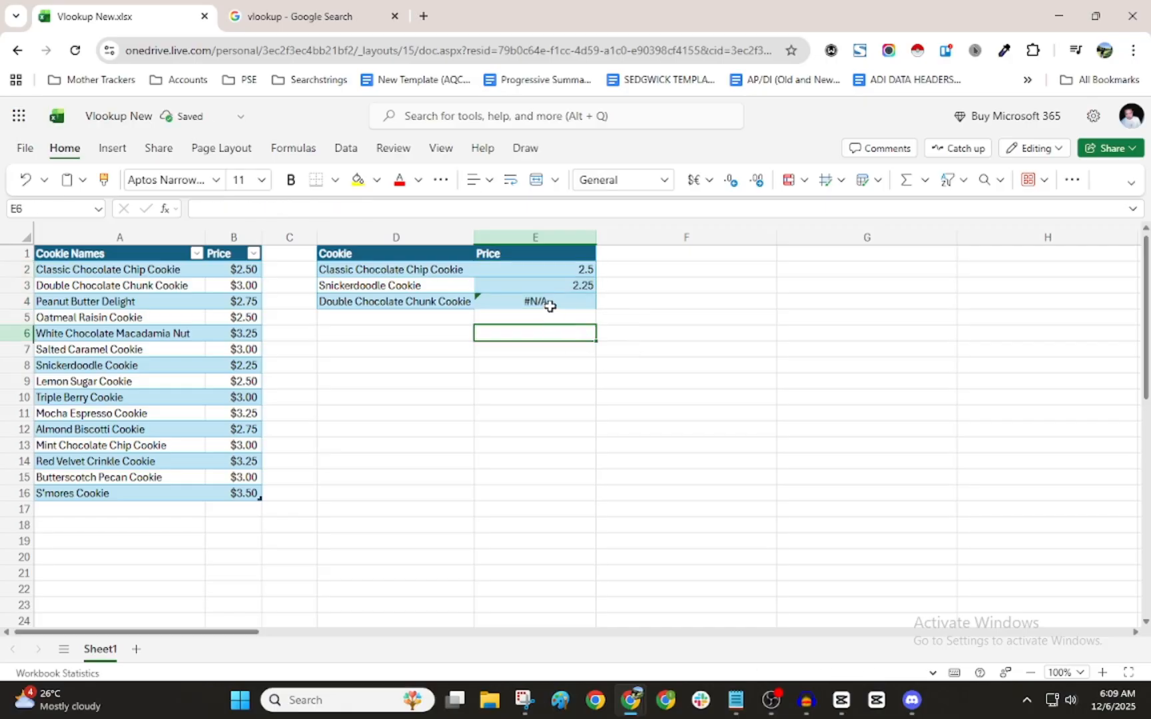
Check E4 against the first cookie rows of the main table and clear the formula from E4
left_click(551, 304)
left_click(138, 285)
left_click(140, 271)
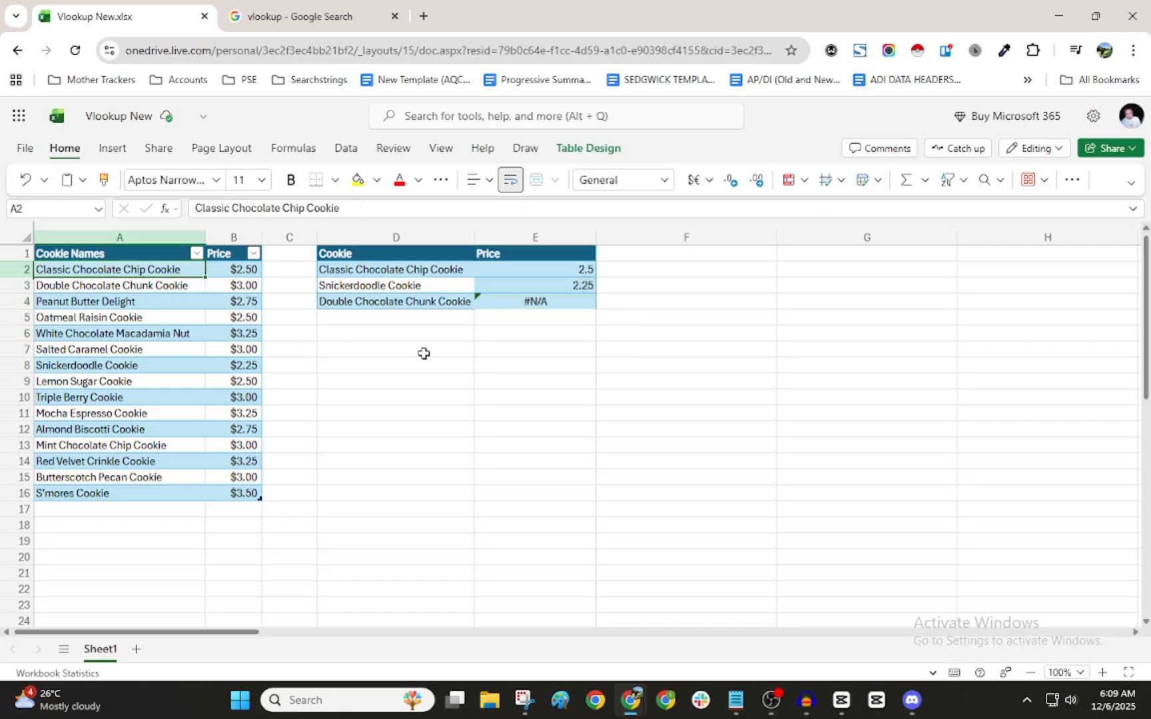
left_click(423, 351)
left_click(550, 305)
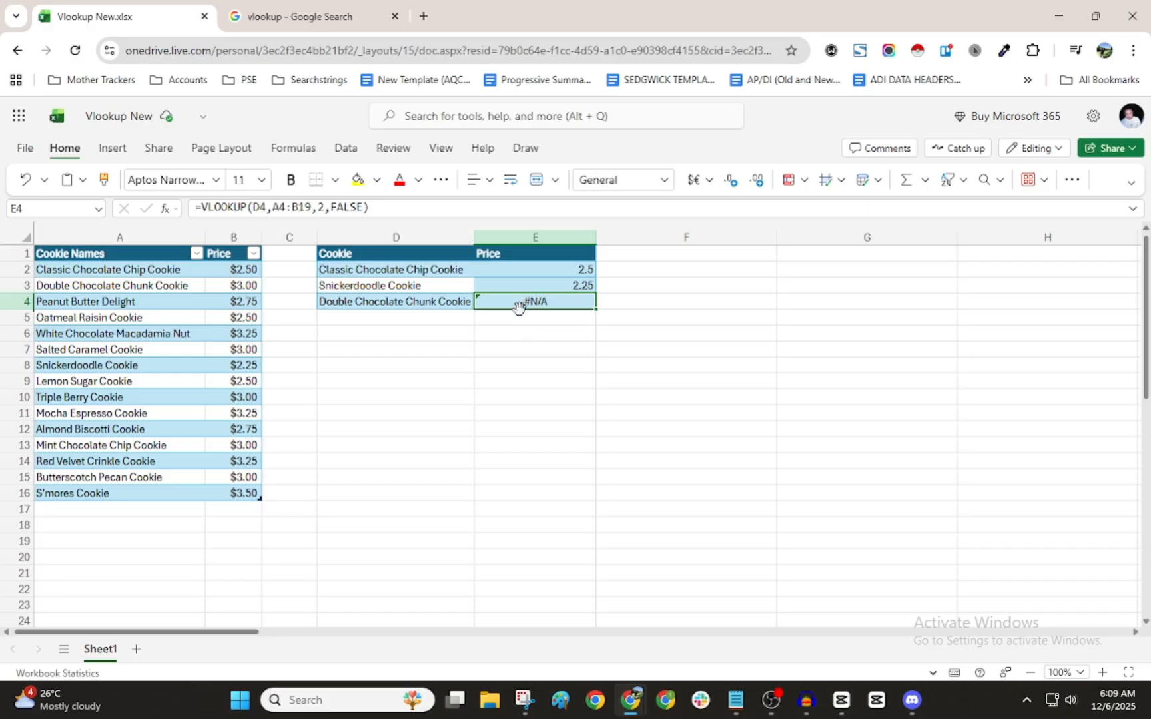
key("BackSpace")
Try to make the table range in the E2 formula absolute as $A$2:$B$17
left_click(533, 272)
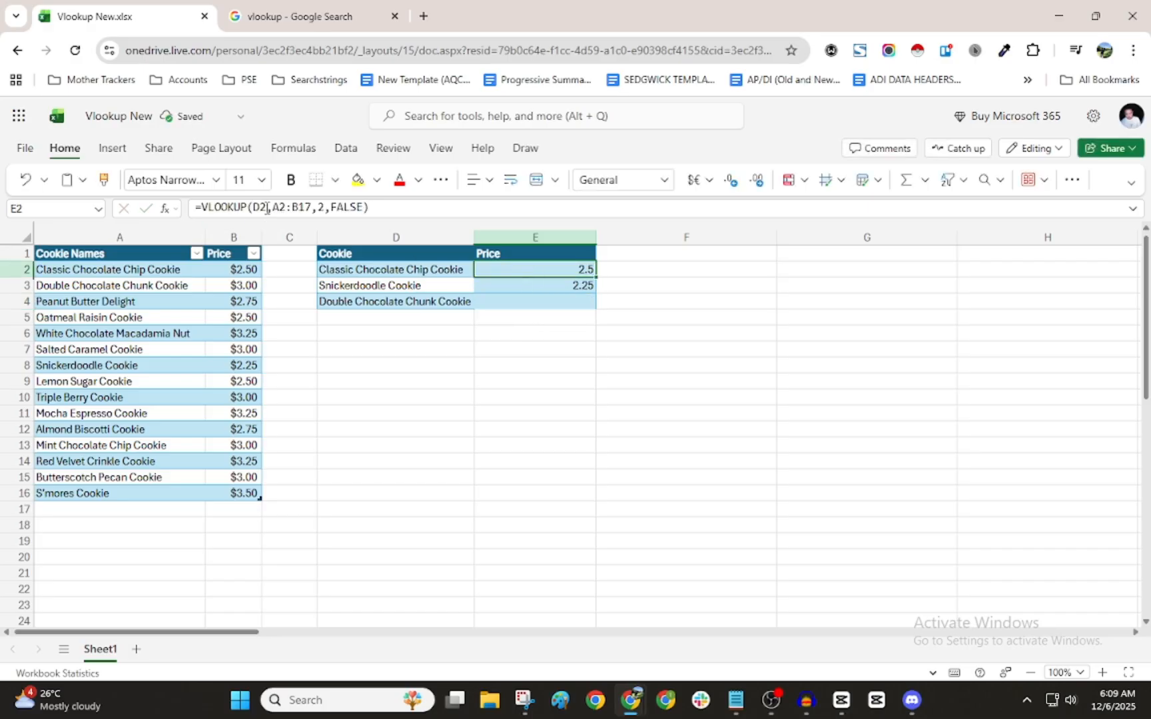
left_click(271, 210)
left_click(280, 208)
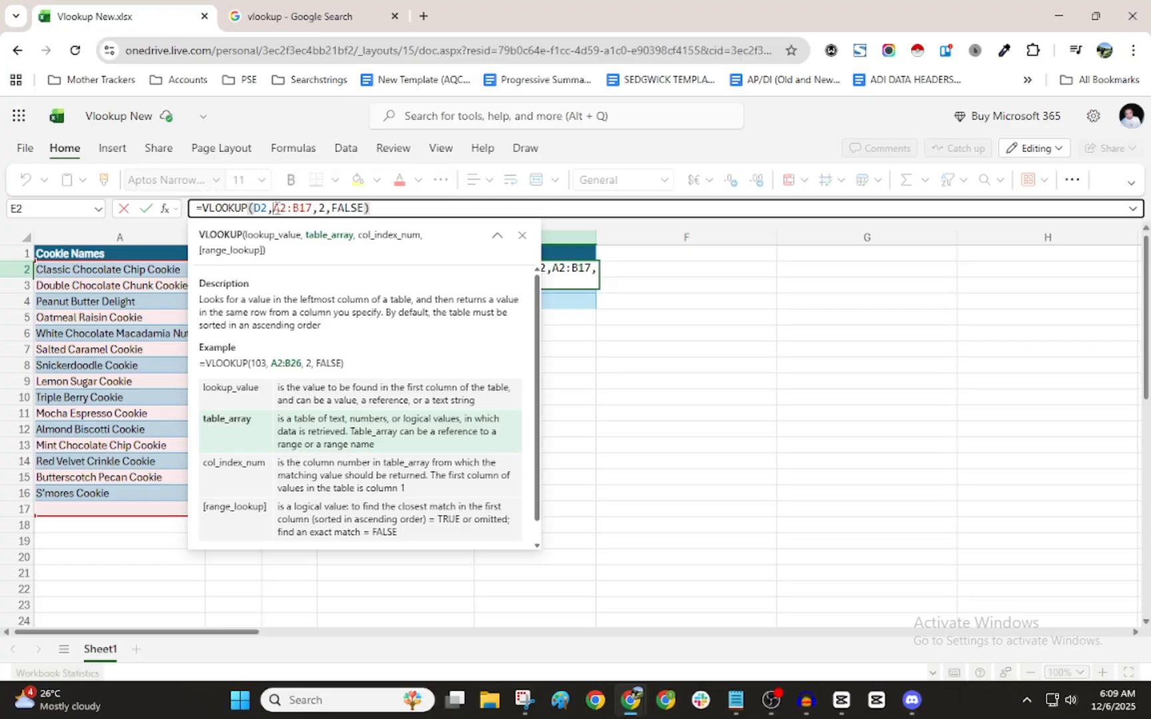
left_click_drag(275, 208, 309, 211)
key("F4")
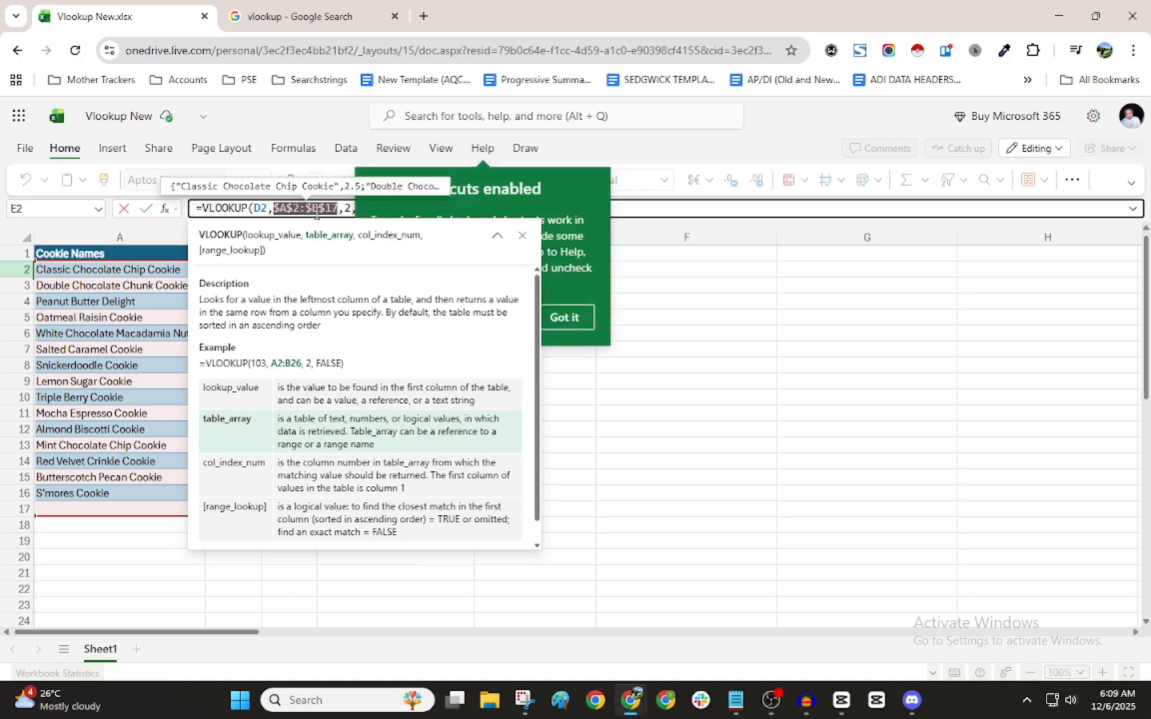
left_click(561, 318)
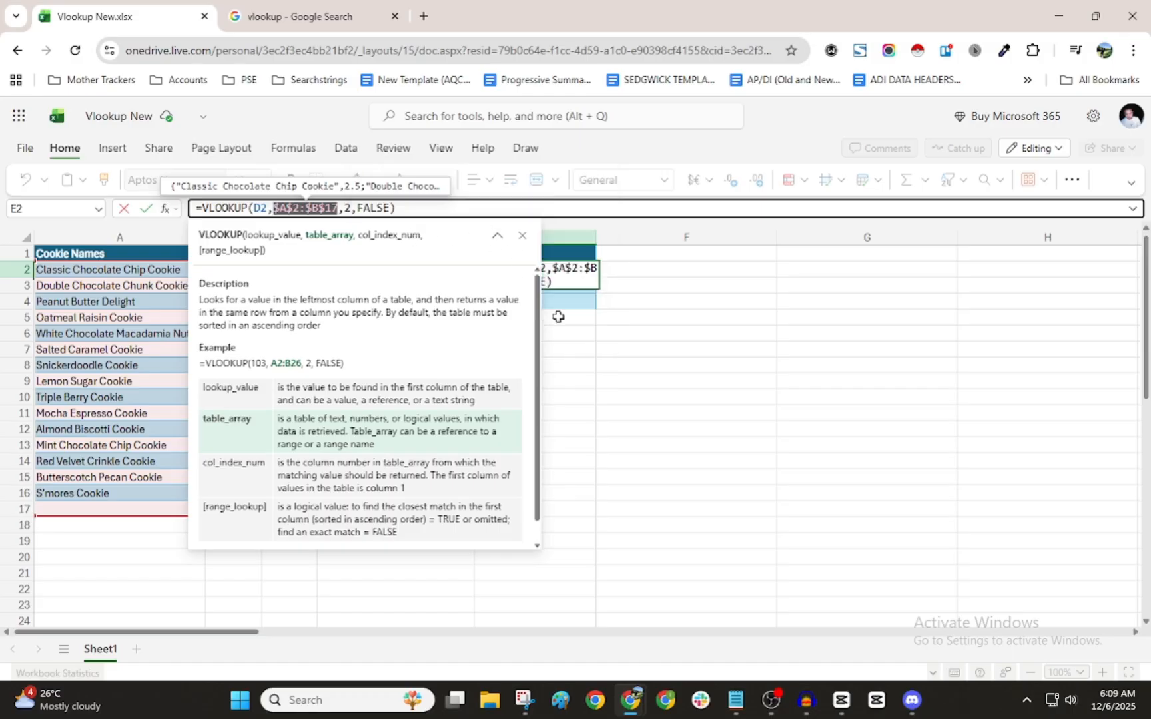
left_click(602, 319)
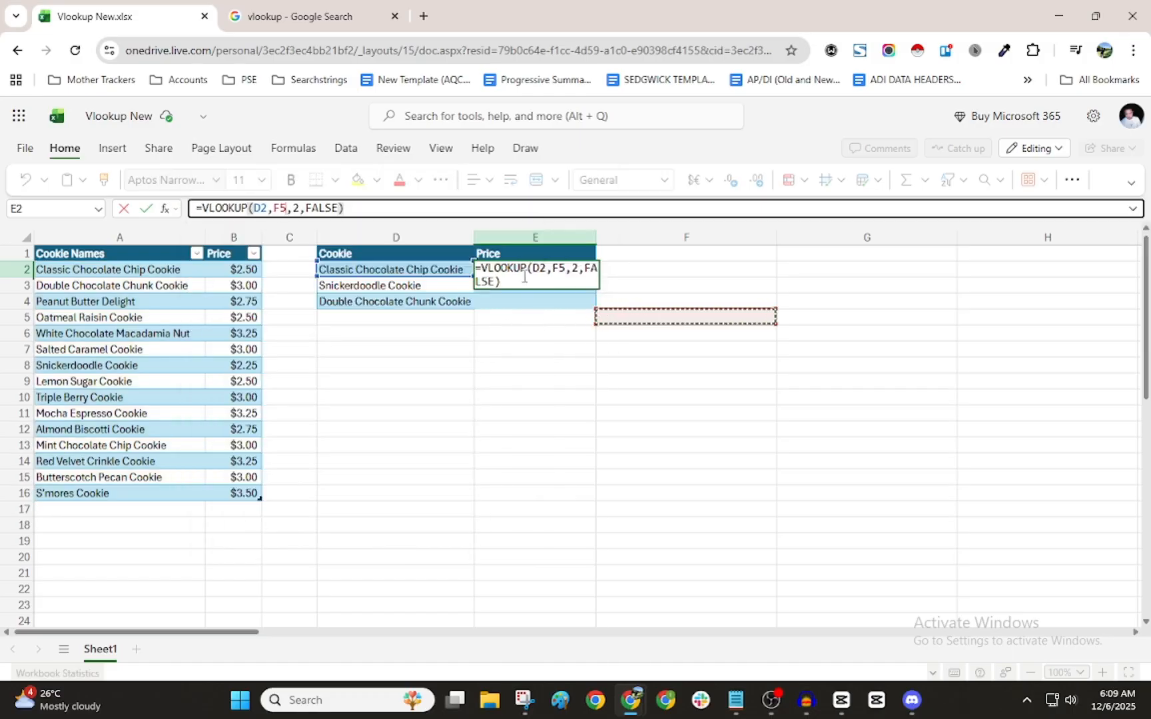
key("Return")
left_click(479, 343)
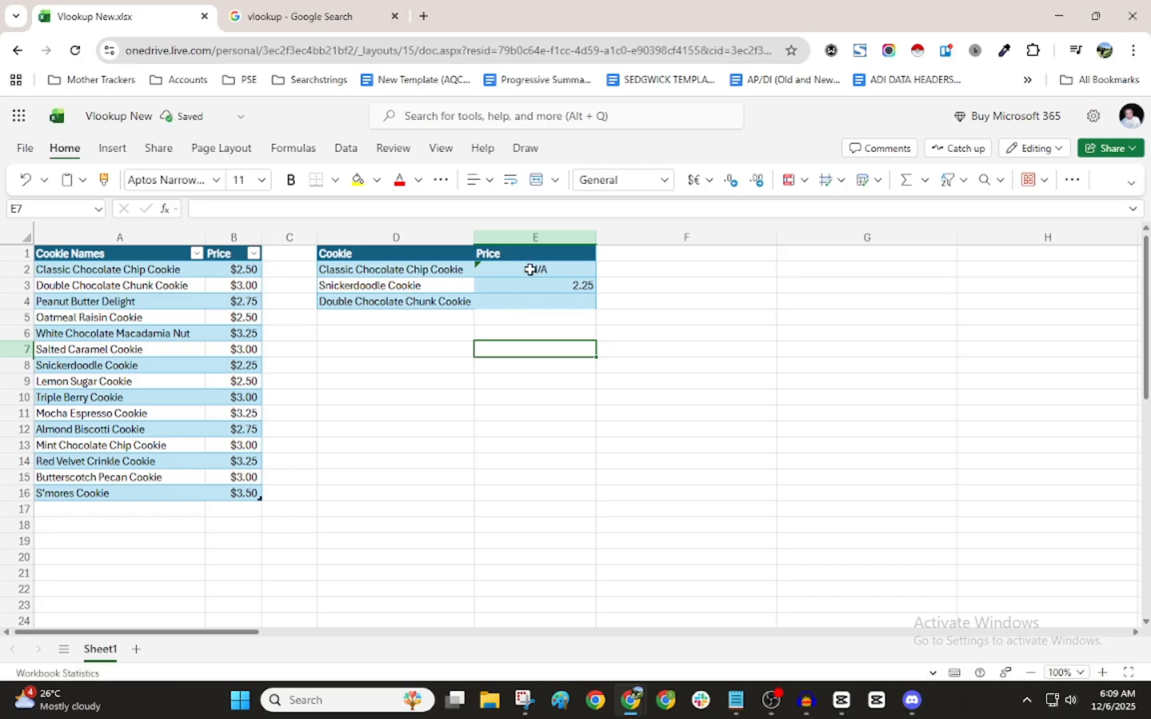
Try to make the D2 and F5 references in the E2 formula absolute
left_click(529, 269)
left_click(271, 208)
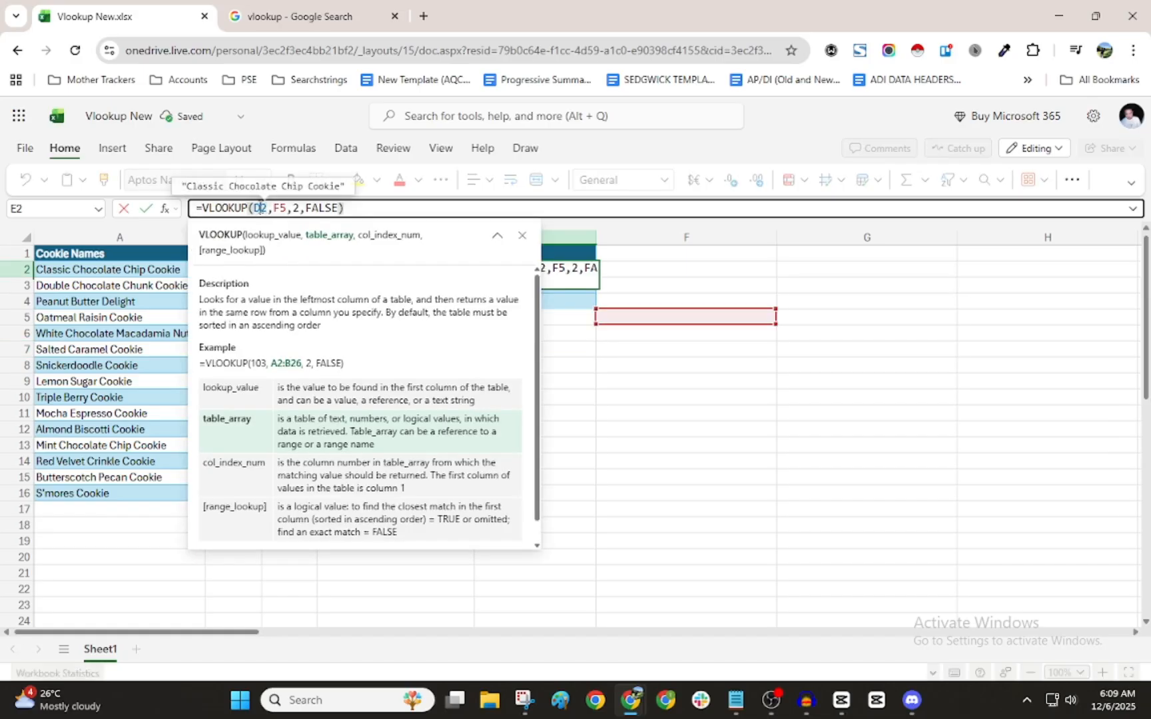
left_click_drag(260, 209, 287, 210)
left_click(293, 210)
mouse_move(253, 212)
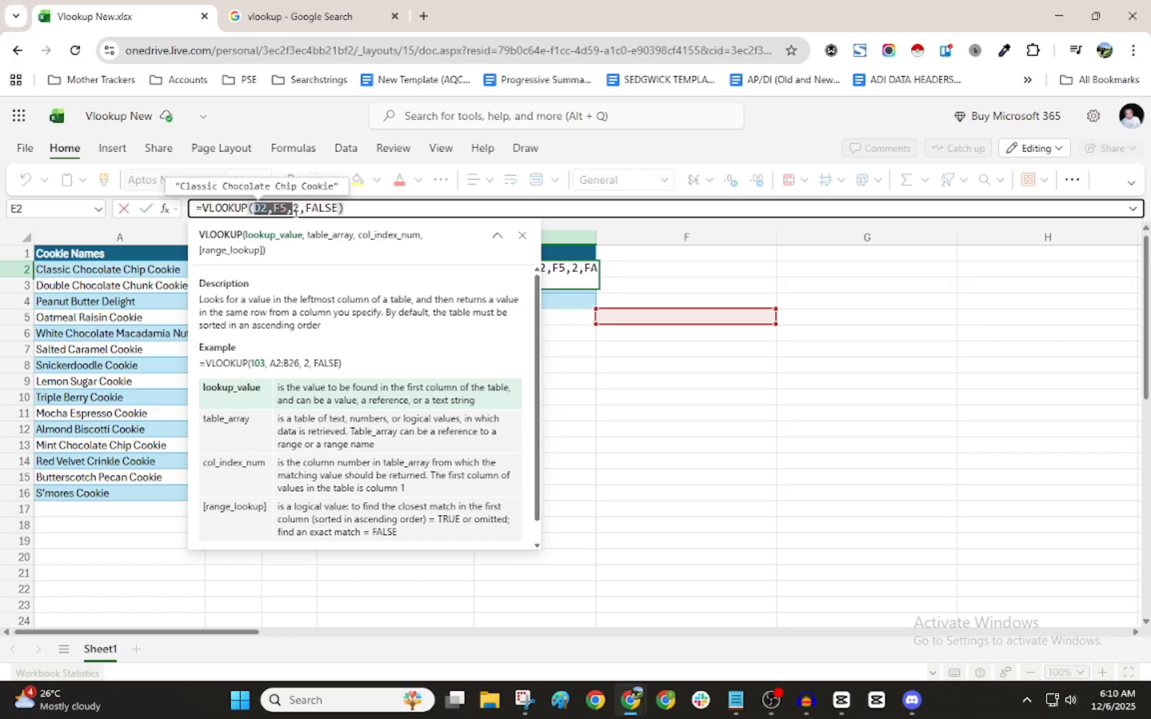
key("F4")
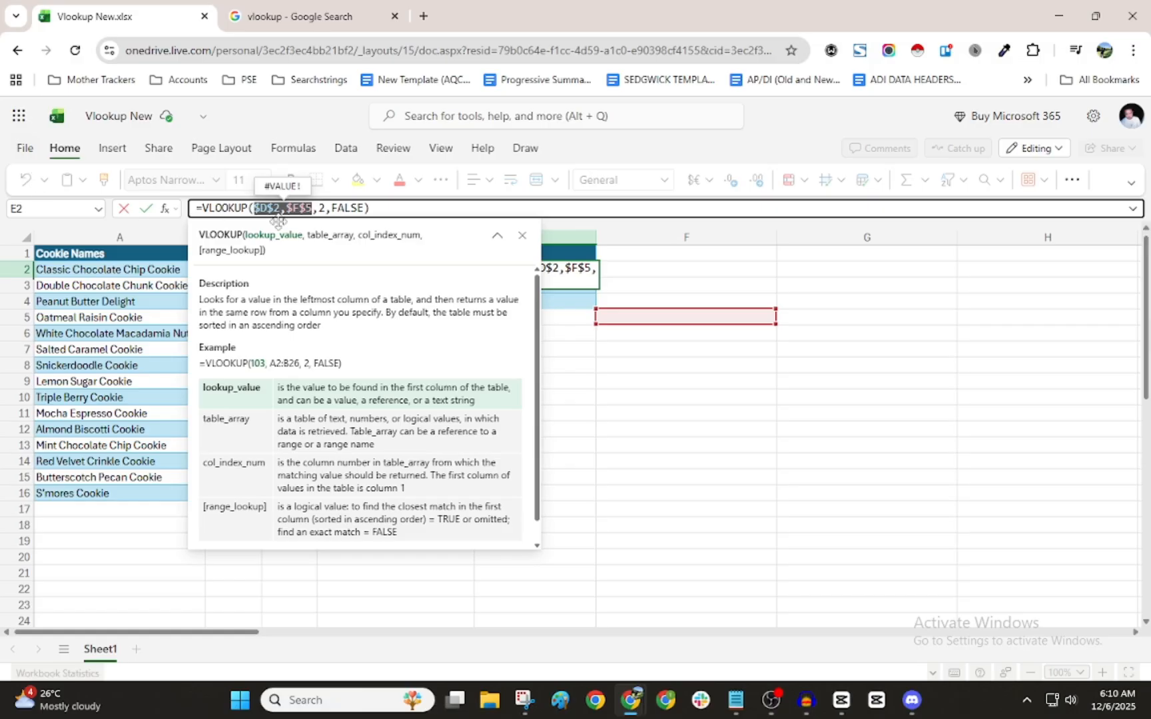
Clear the price formulas from cells E2 and E3
key("BackSpace")
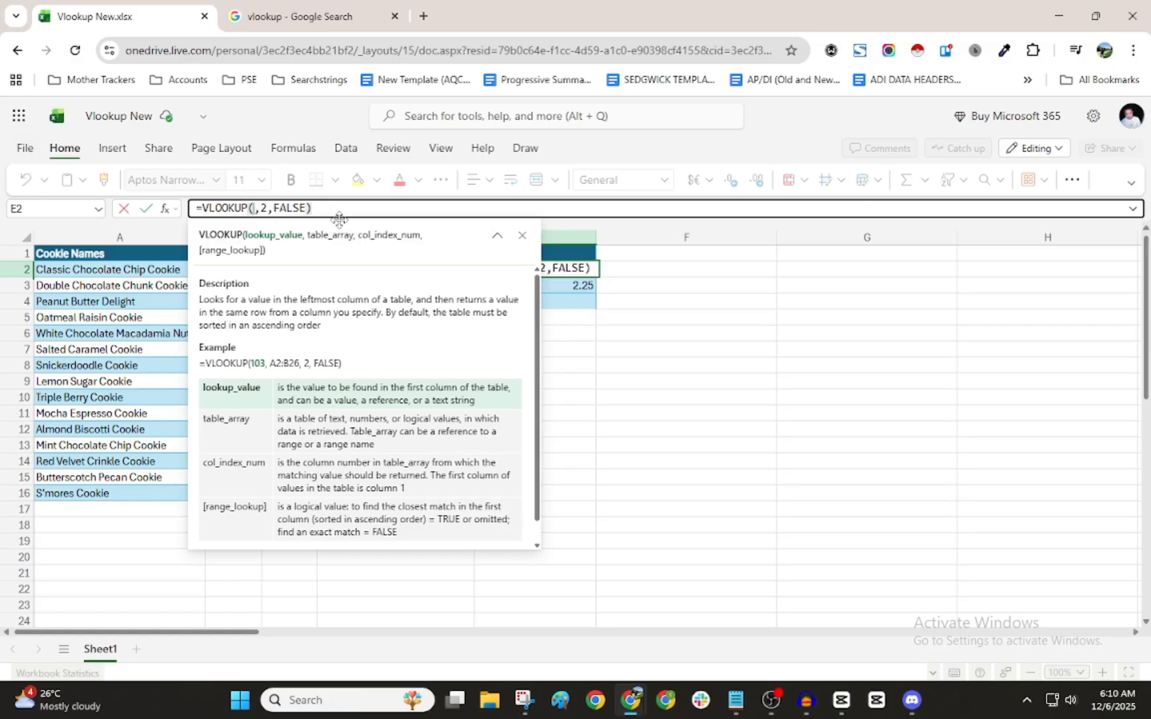
triple_click(278, 212)
key("BackSpace")
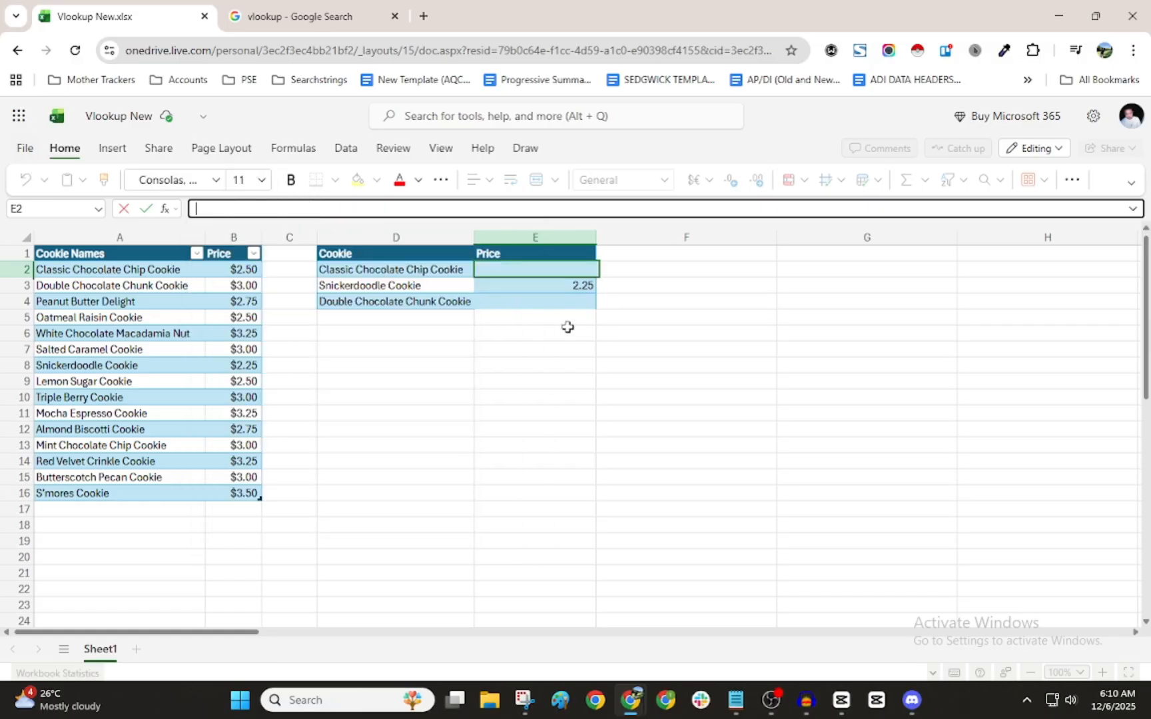
left_click(568, 330)
left_click(552, 287)
key("BackSpace")
left_click(494, 339)
left_click(489, 268)
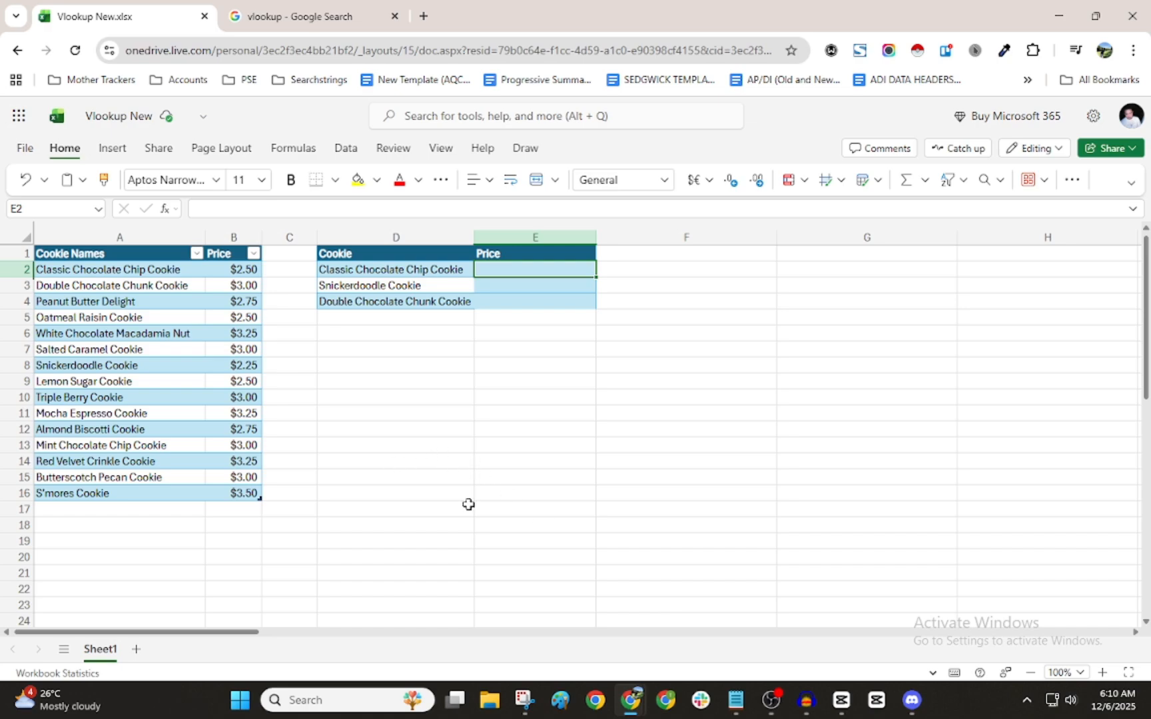
left_click(409, 397)
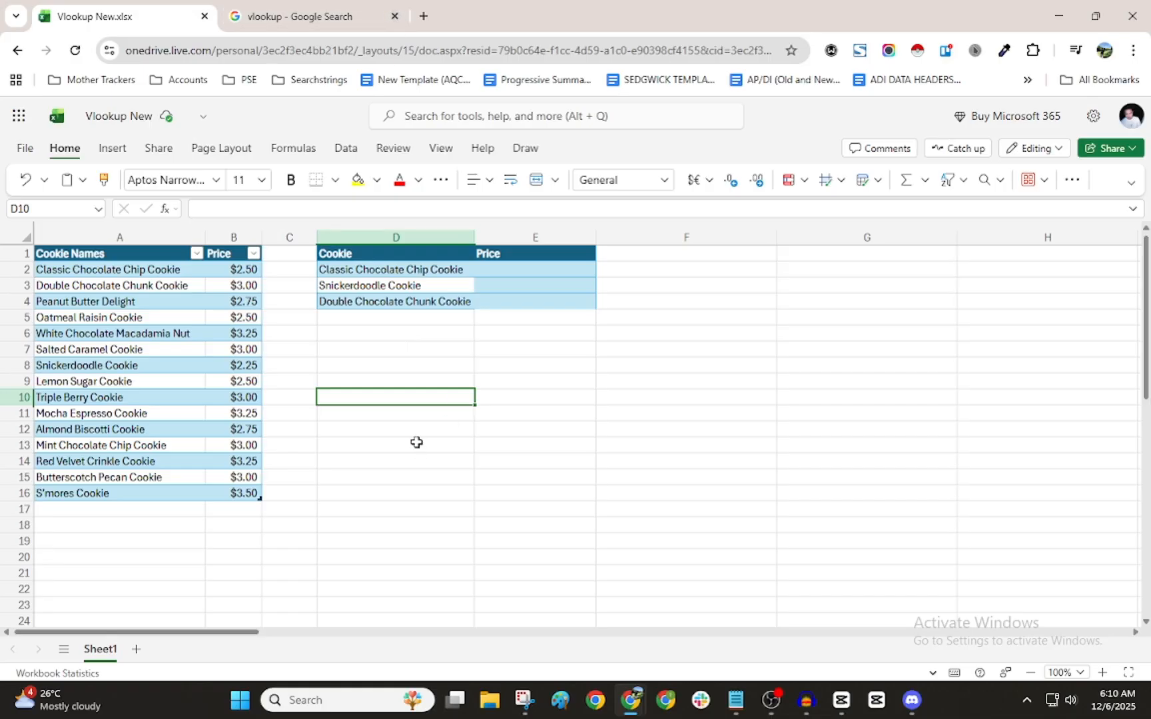
left_click(290, 333)
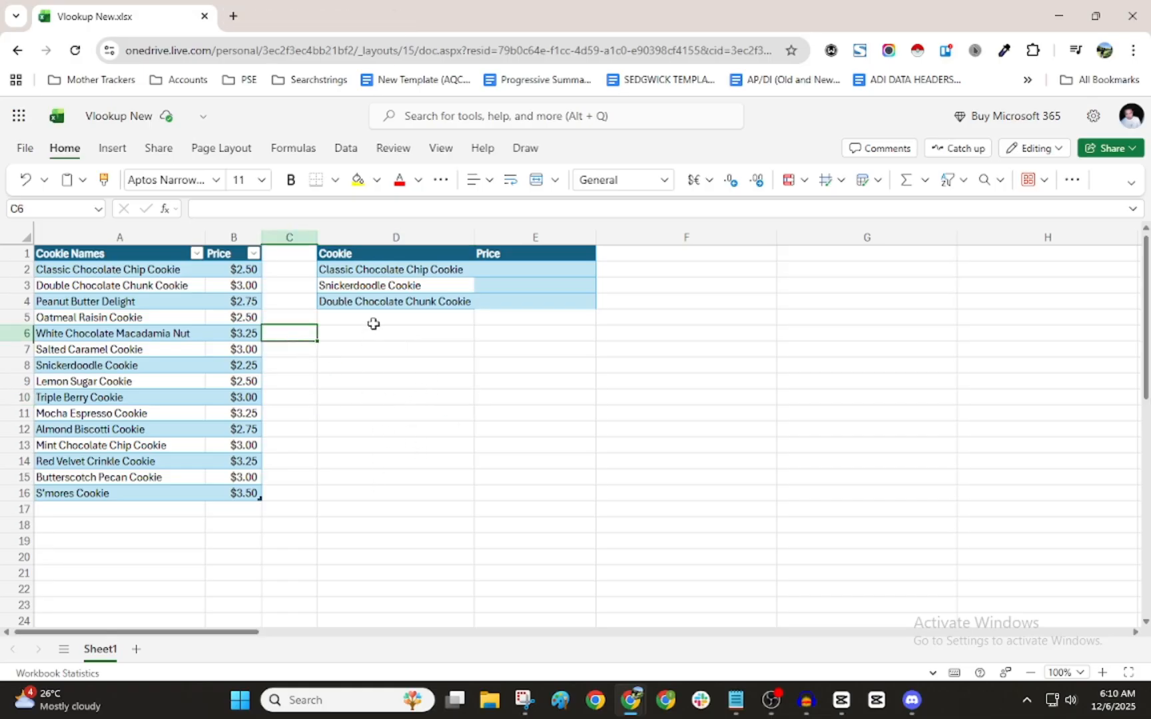
left_click_drag(372, 322, 408, 532)
left_click(581, 478)
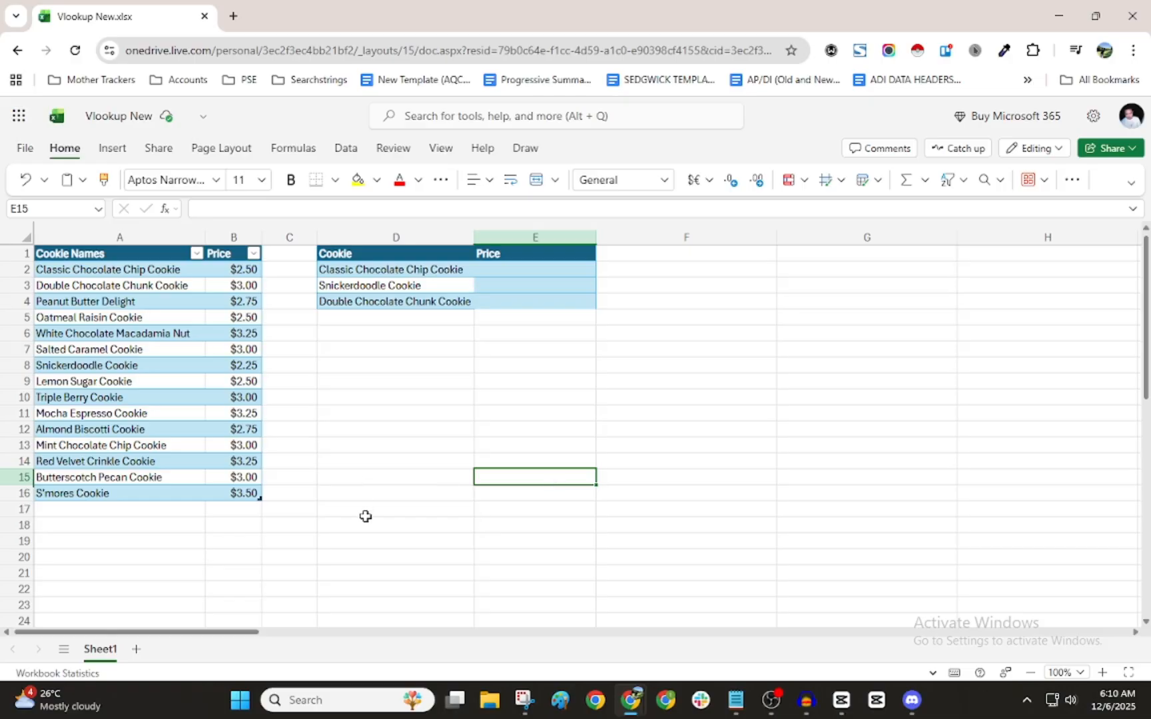
scroll(370, 520, "down", 10)
scroll(380, 527, "up", 10)
key("alt+Tab")
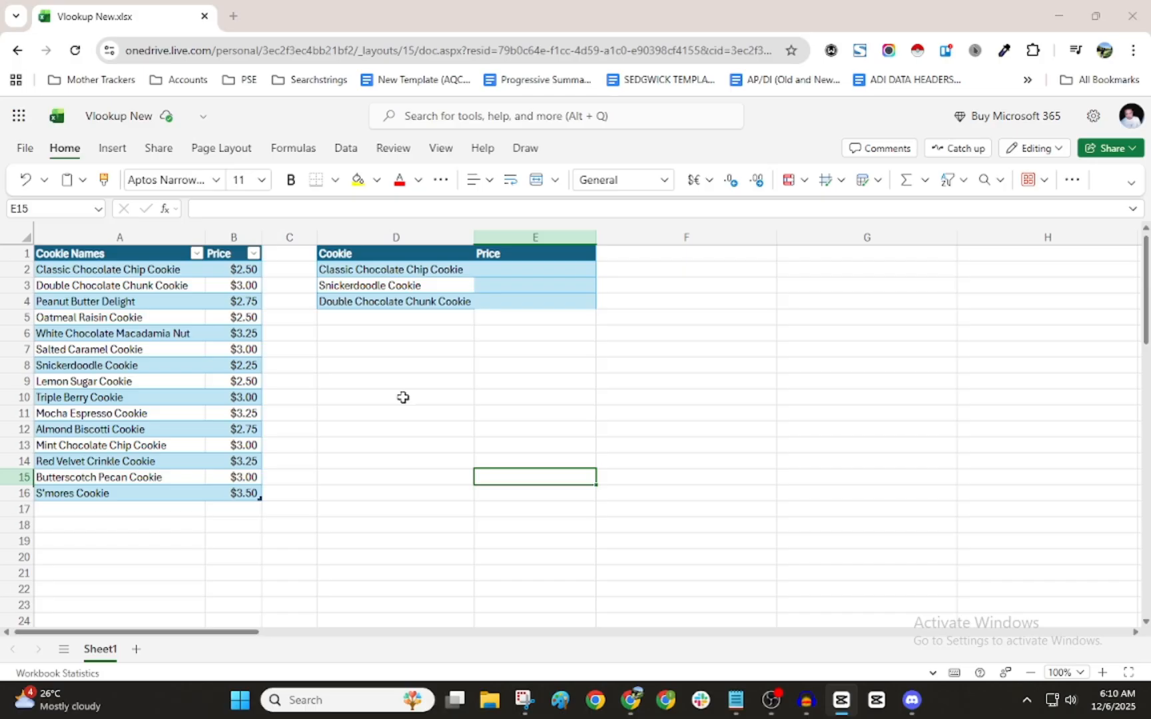
left_click(431, 377)
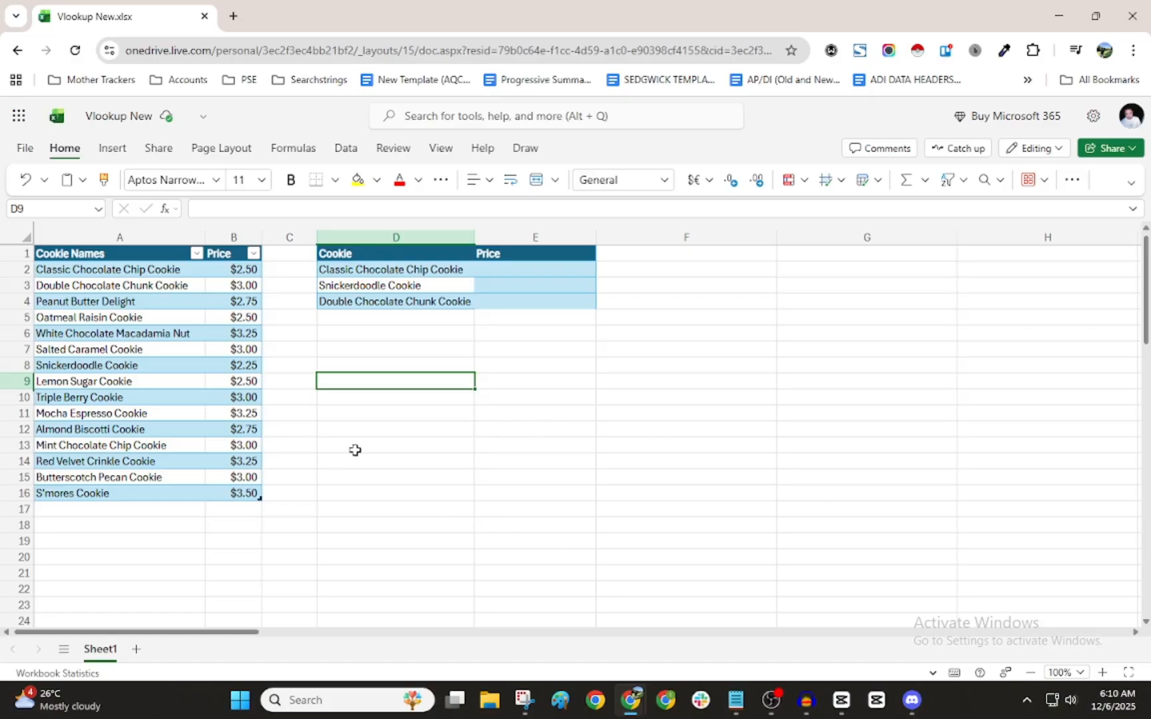
left_click(293, 426)
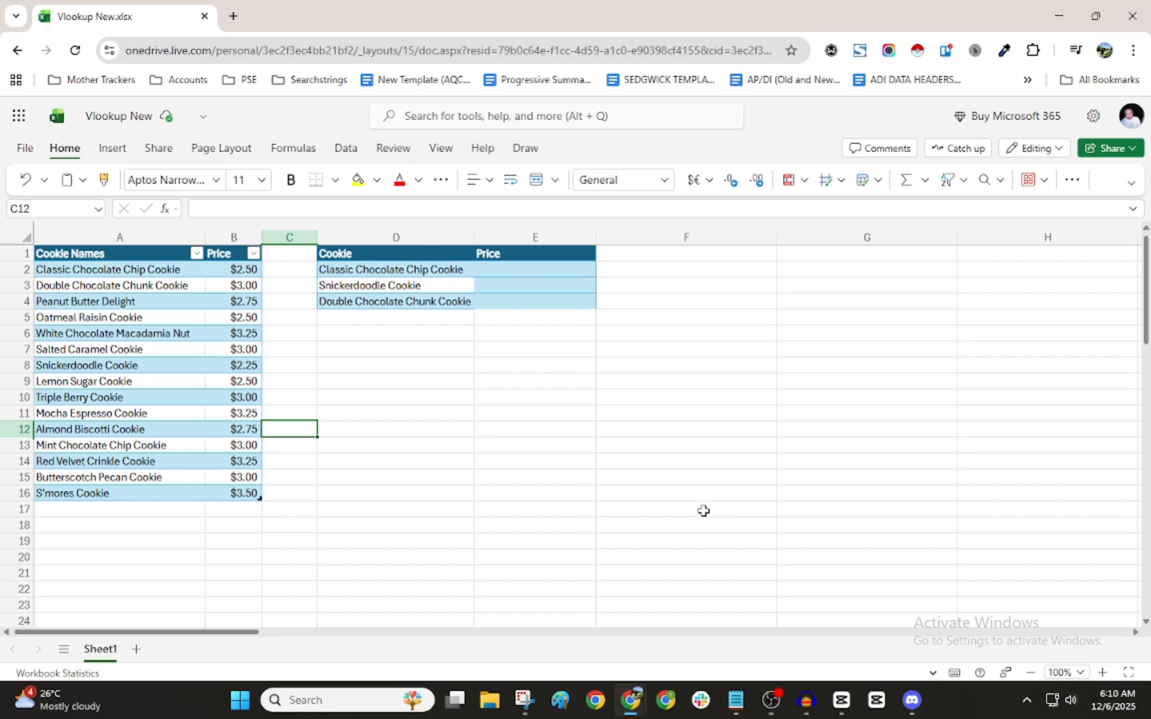
left_click(417, 353)
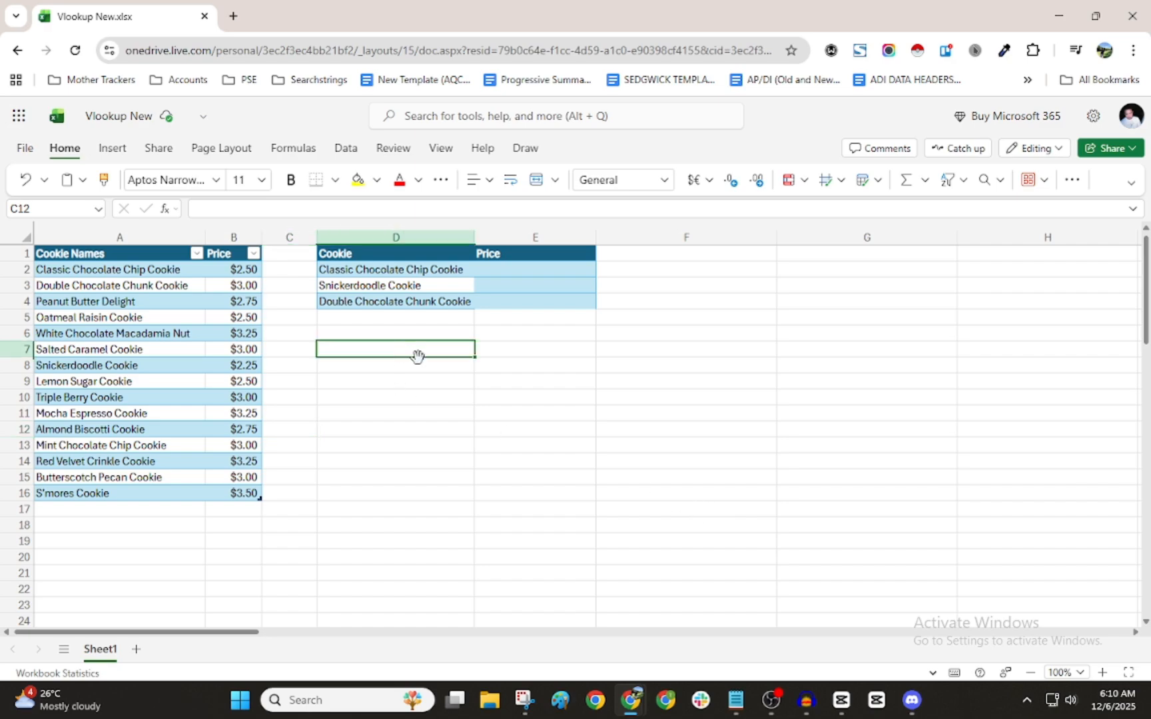
left_click(516, 349)
left_click(517, 302)
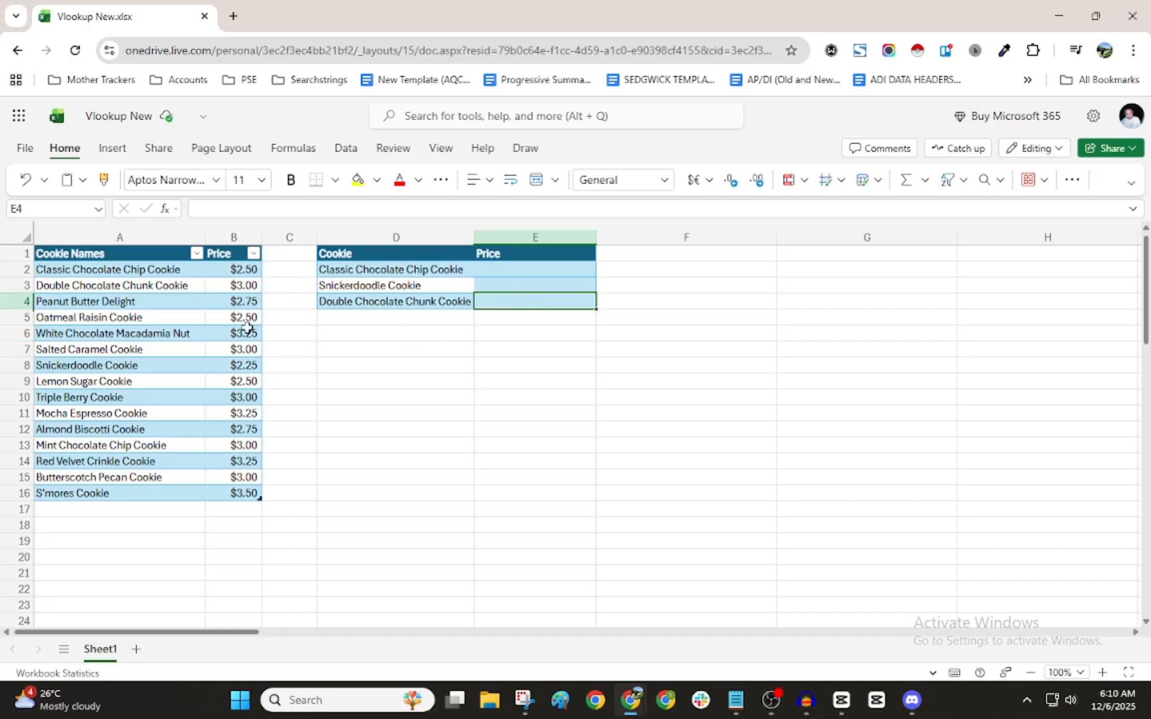
left_click_drag(147, 268, 230, 496)
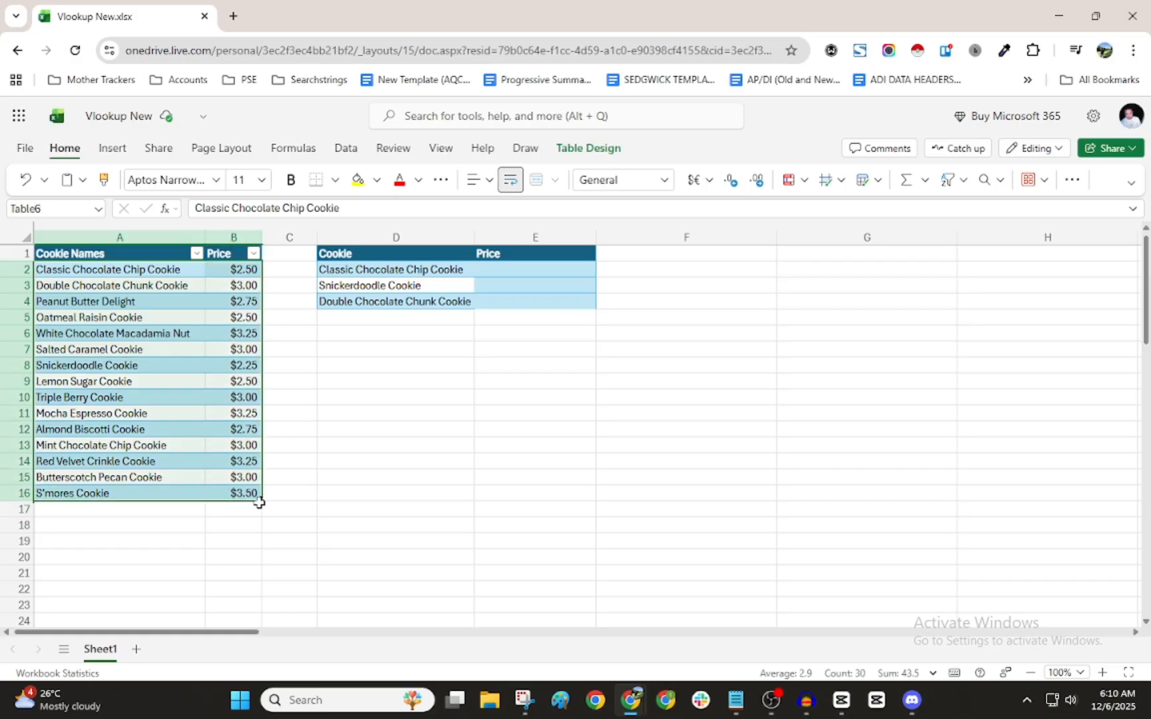
left_click(353, 414)
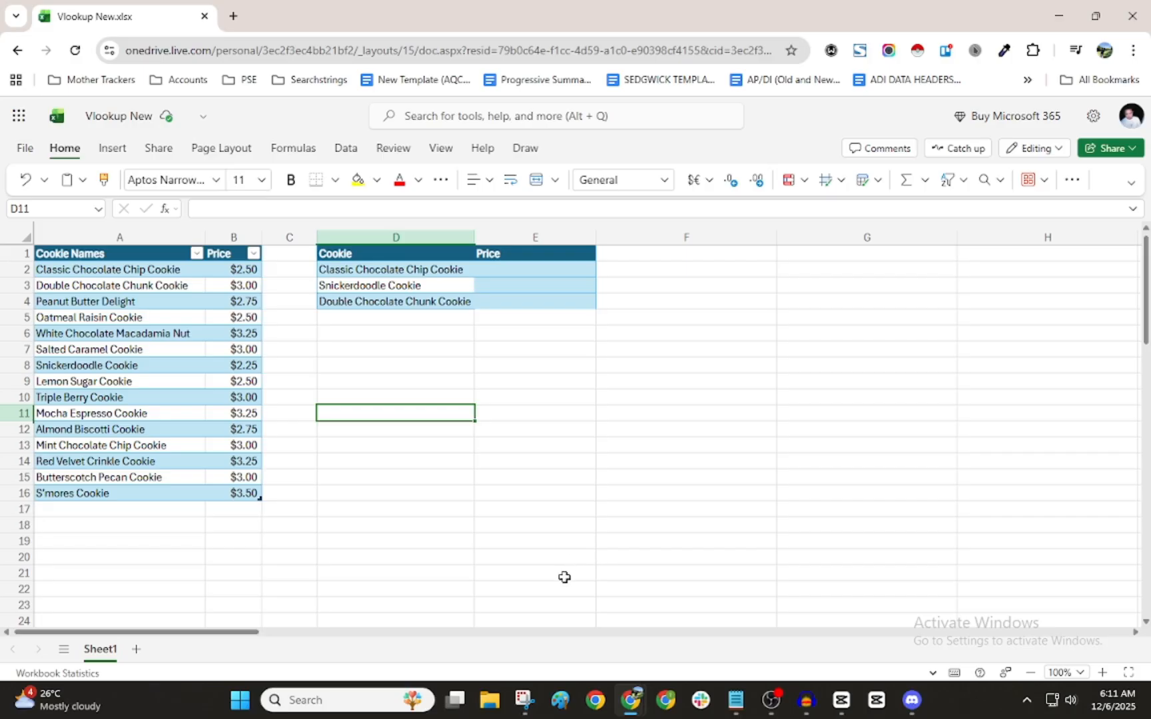
left_click(553, 379)
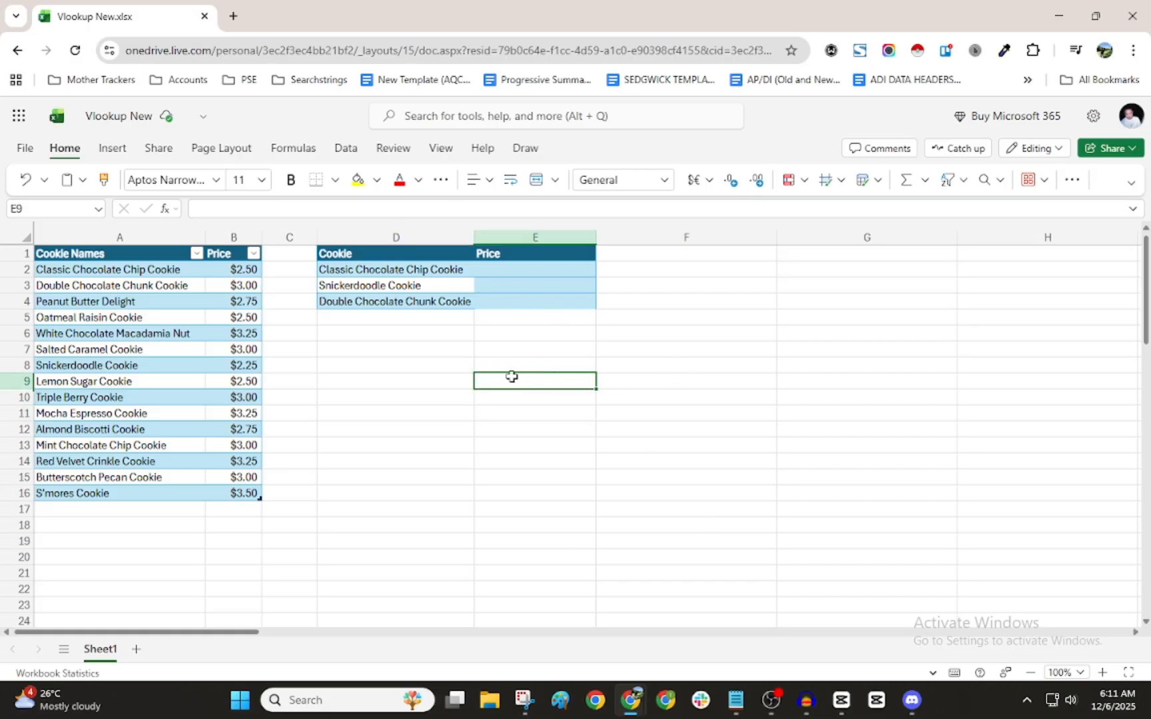
scroll(630, 417, "down", 10)
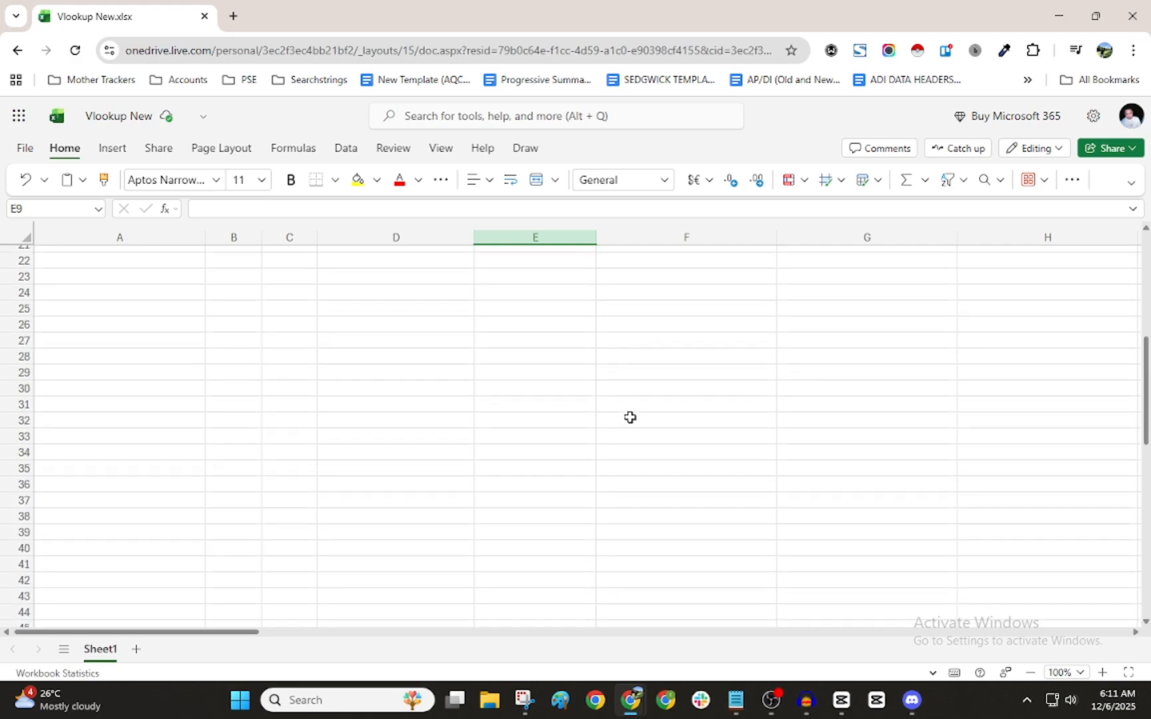
scroll(629, 417, "up", 10)
left_click(518, 269)
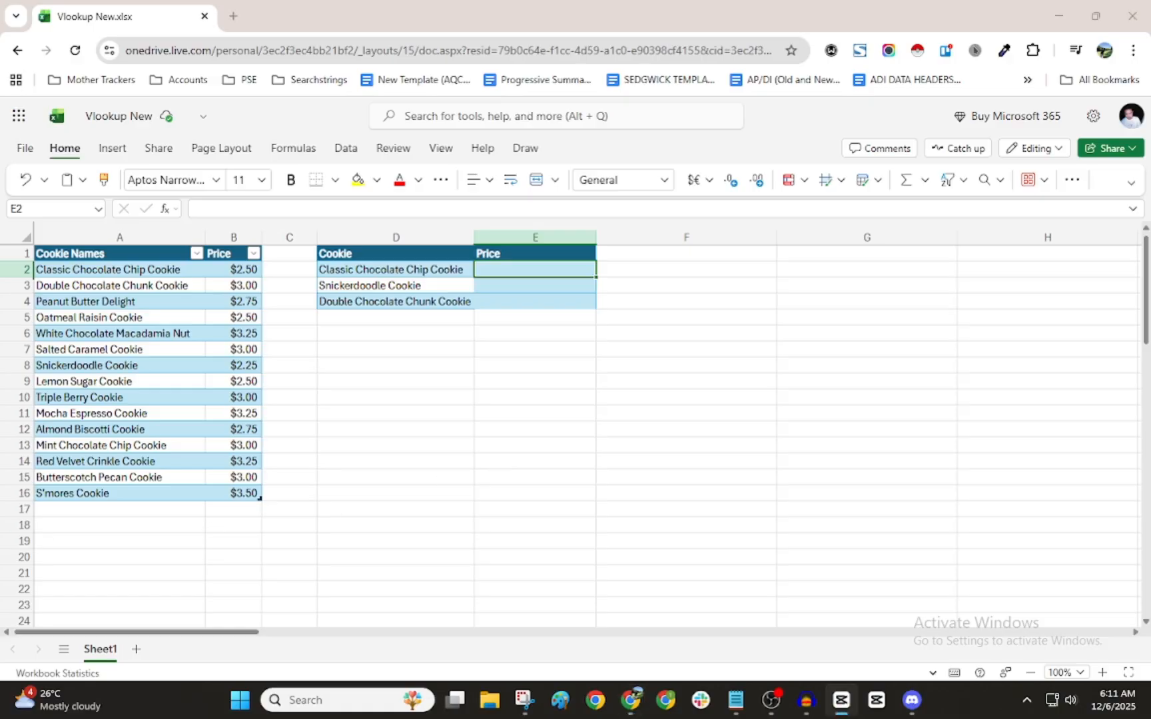
left_click(509, 359)
left_click(509, 301)
left_click_drag(508, 257, 513, 300)
left_click_drag(346, 255, 500, 306)
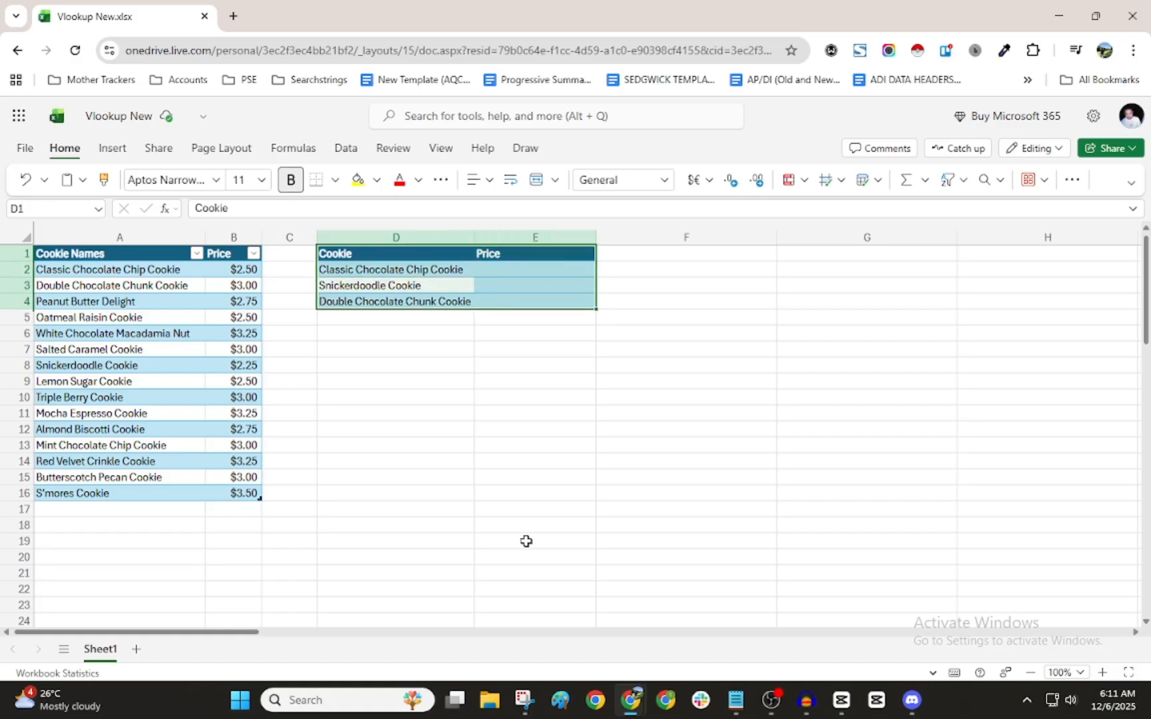
left_click(343, 364)
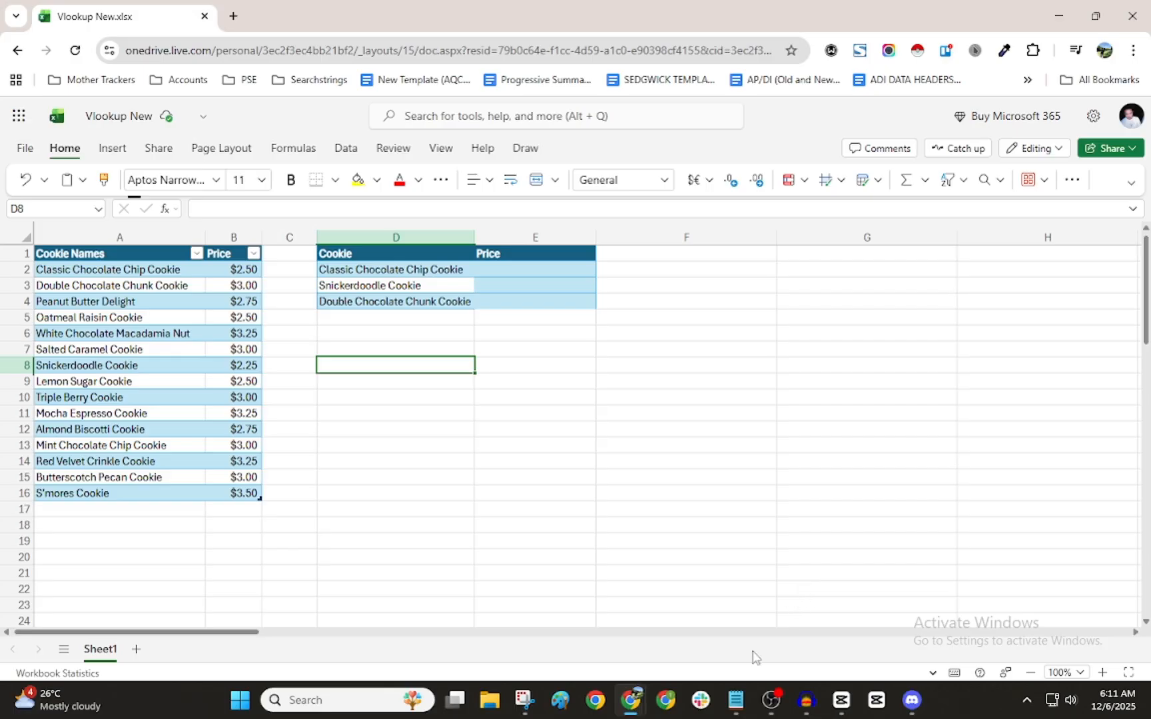